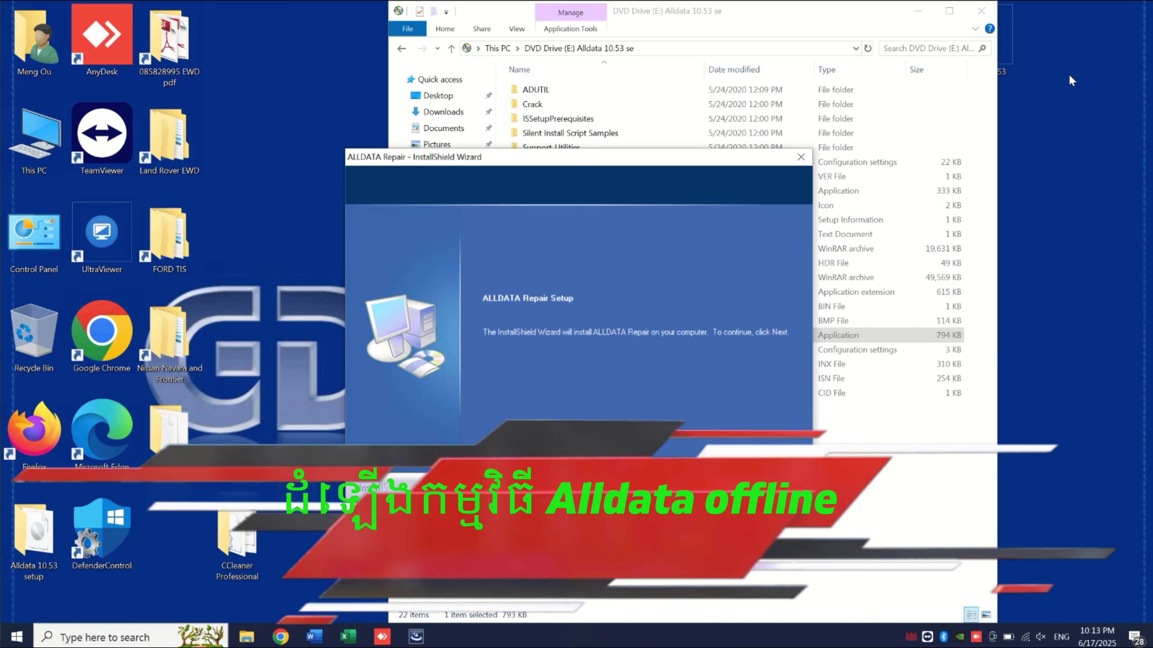
# - Proceed past the ALLDATA Repair Setup welcome page and accept the license agreement
pyautogui.press('Return')
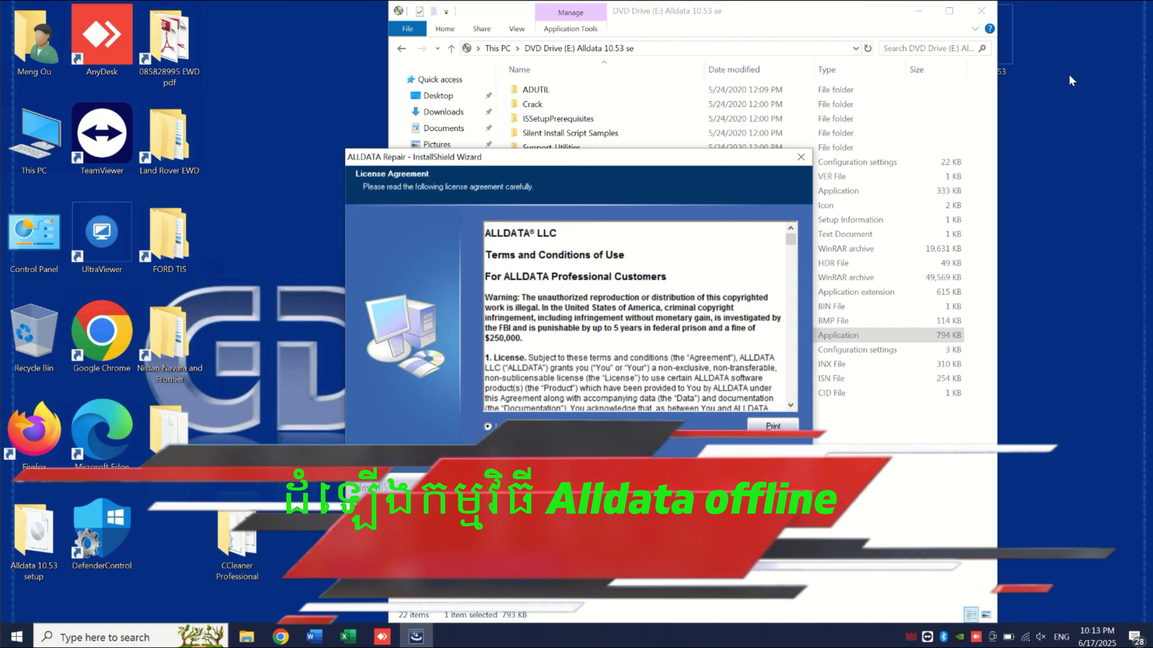
pyautogui.moveTo(791, 239)
pyautogui.mouseDown()
pyautogui.moveTo(790, 365)
pyautogui.moveTo(790, 240)
pyautogui.mouseUp()
pyautogui.press('Return')
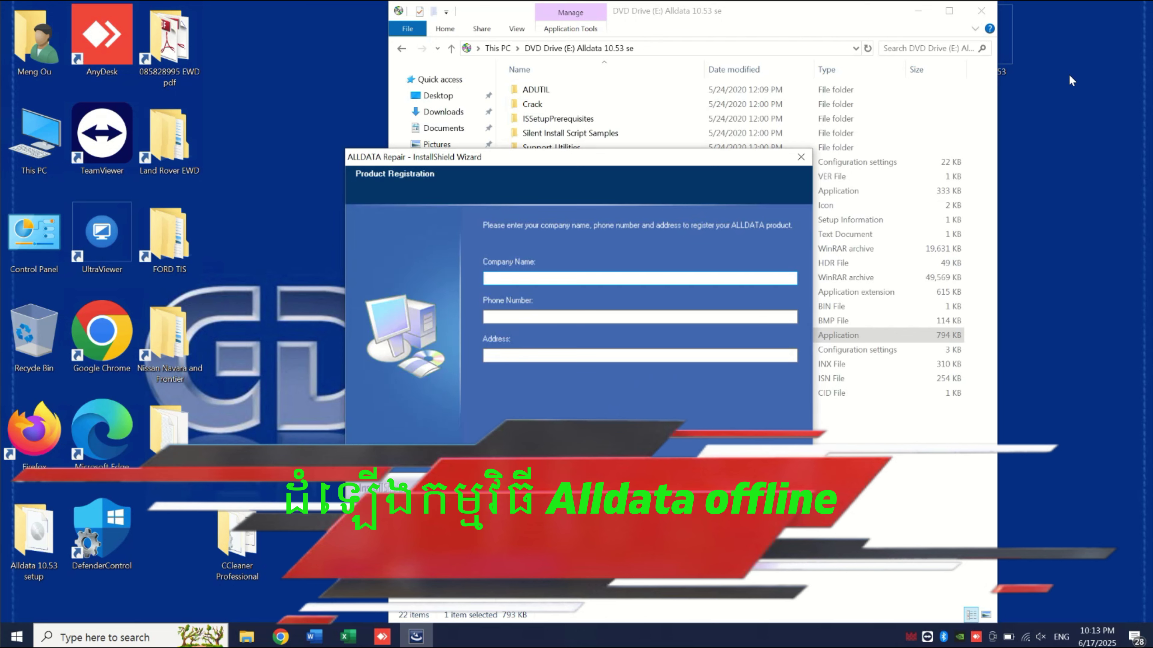
# - Register the product with "a" as company name, phone number and address, and install it to C:\ALLDATAW
pyautogui.write('a')
pyautogui.press('Tab')
pyautogui.write('a')
pyautogui.press('Tab')
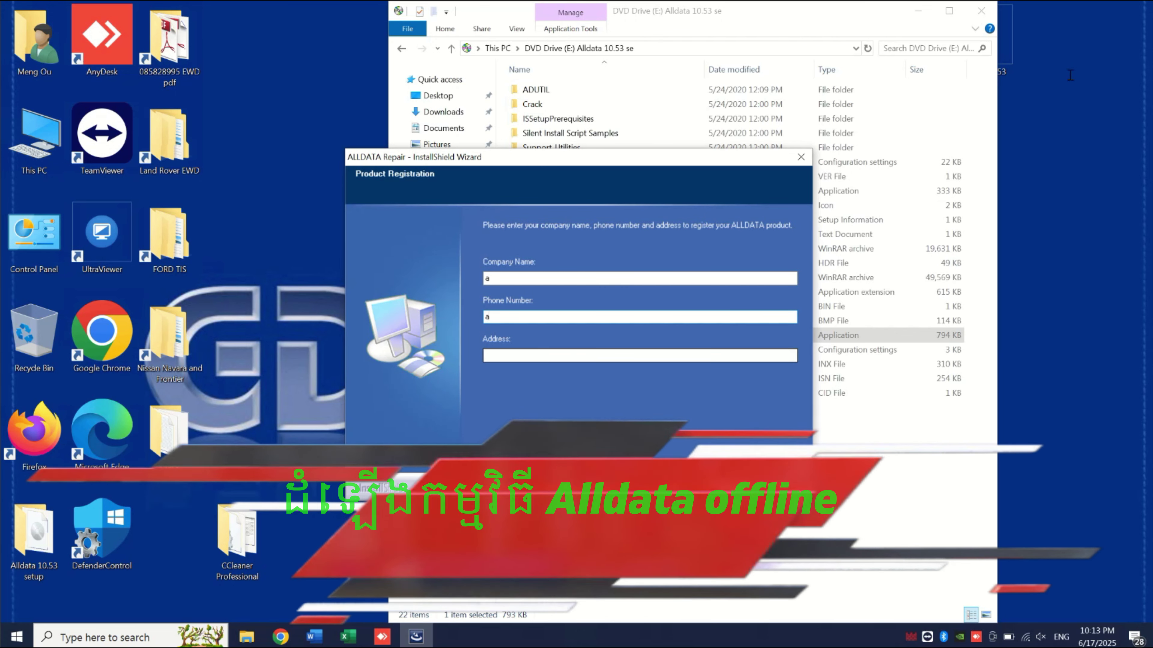
pyautogui.write('a')
pyautogui.press('Return')
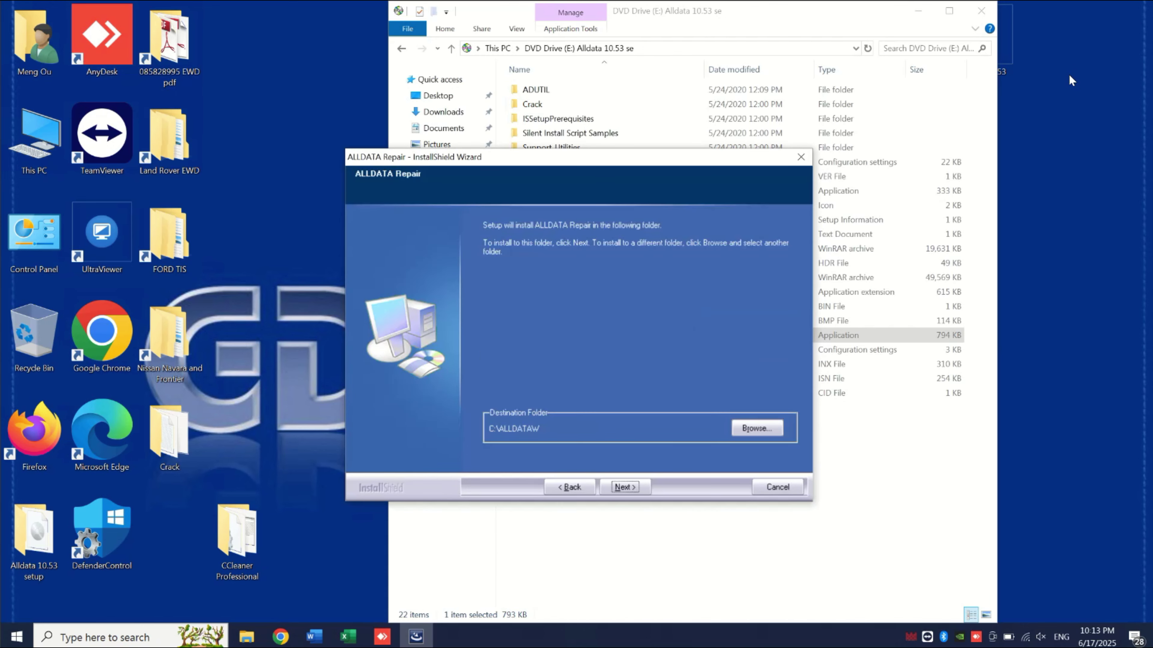
pyautogui.press('Return')
pyautogui.press('Return')
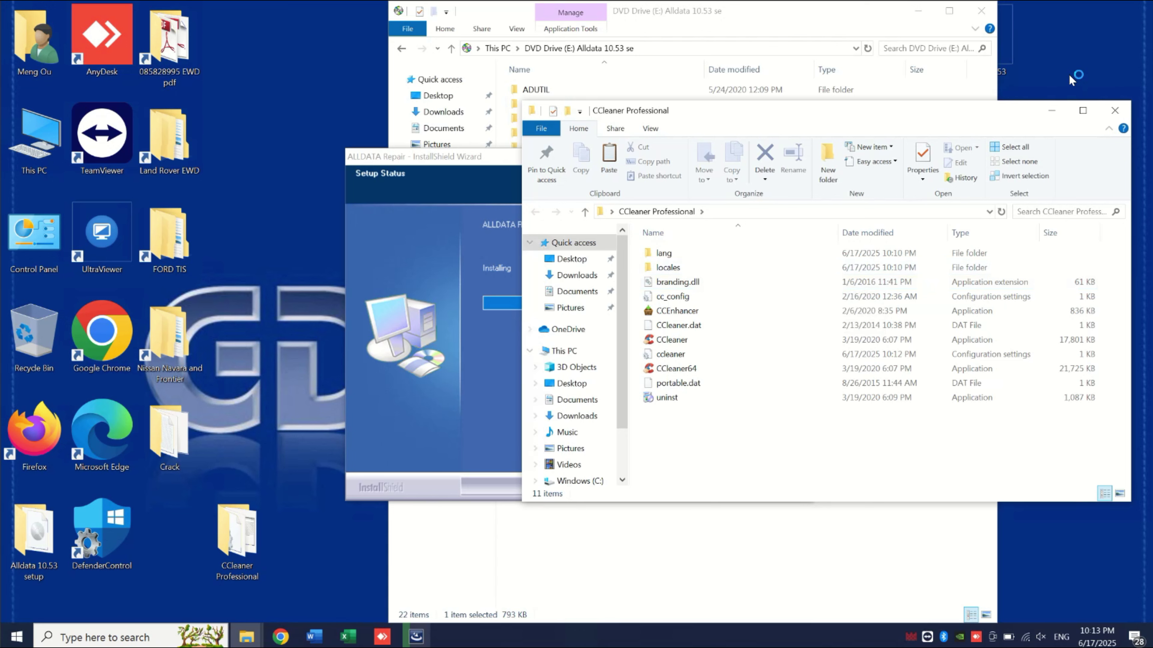
# - Close the CCleaner Professional folder window and open the Crack folder on the desktop
pyautogui.click(1115, 110)
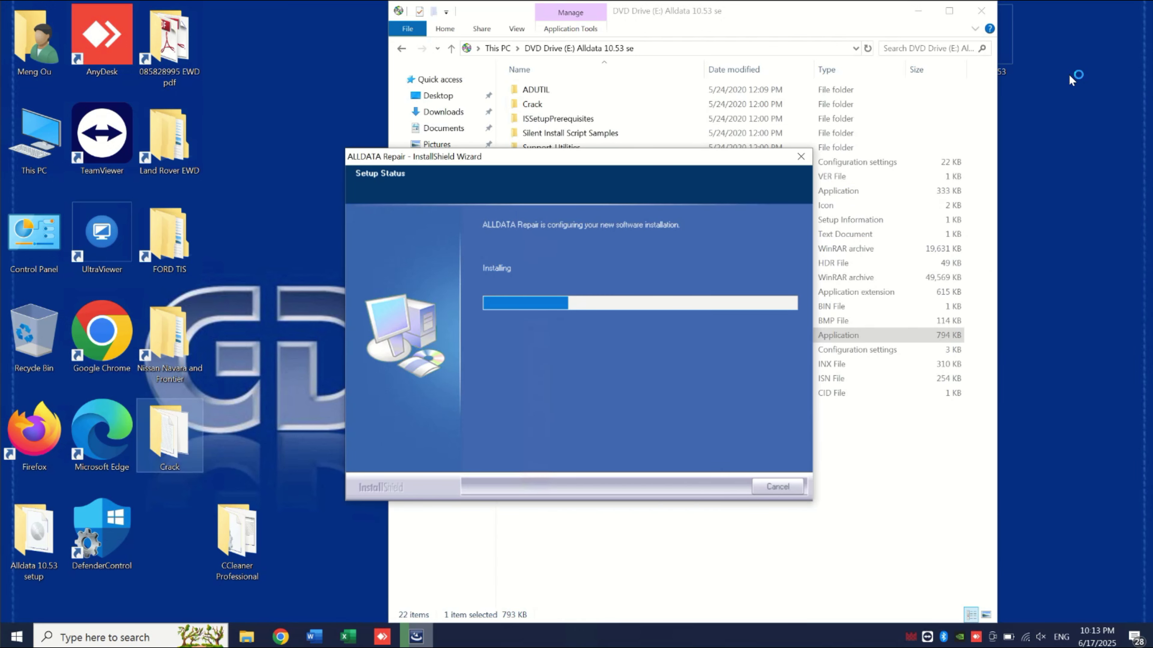
pyautogui.doubleClick(169, 436)
pyautogui.click(701, 267)
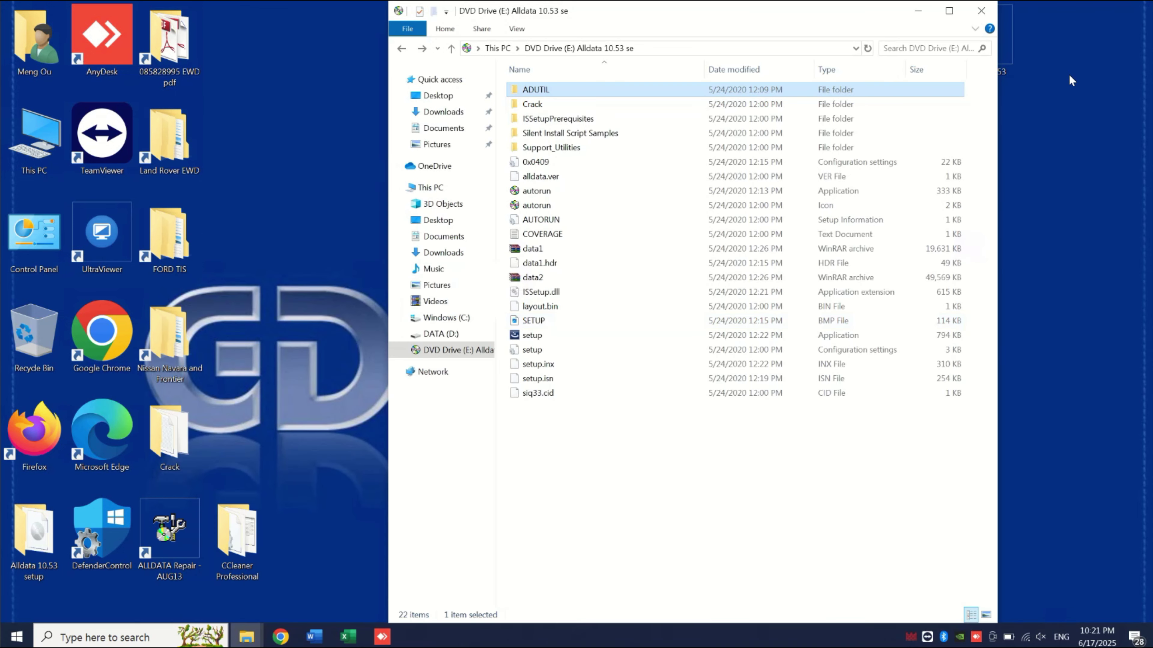
# - Launch ALLDATA Repair - AUG13 in a maximized window and dismiss the Tip of the Day
pyautogui.doubleClick(169, 532)
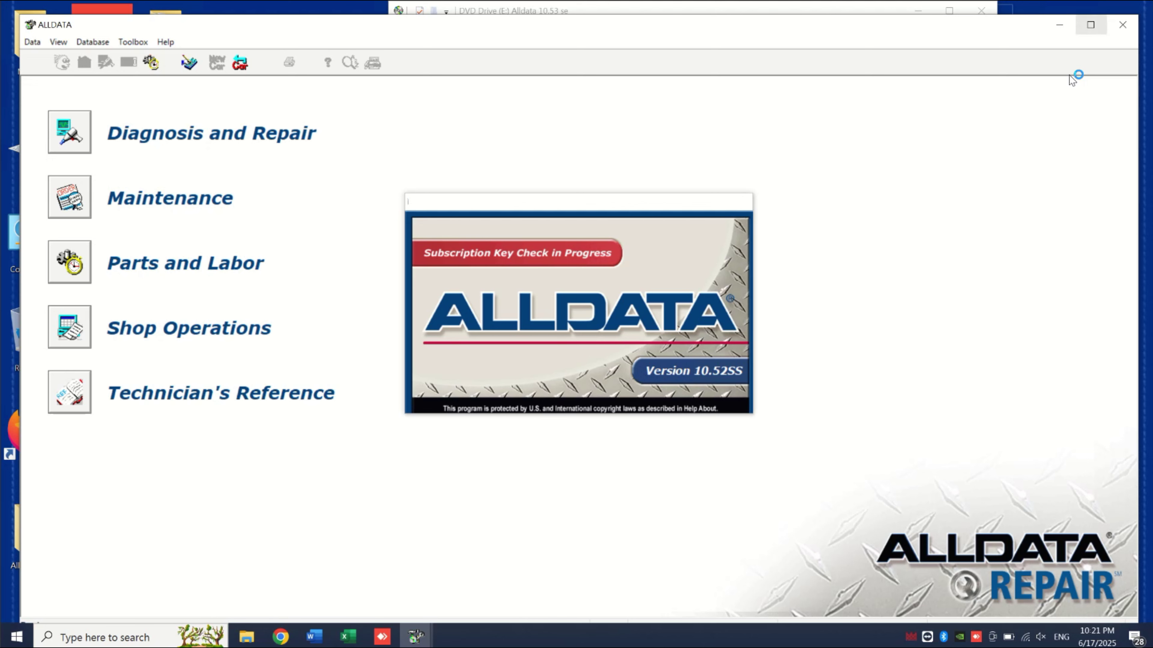
pyautogui.click(1091, 24)
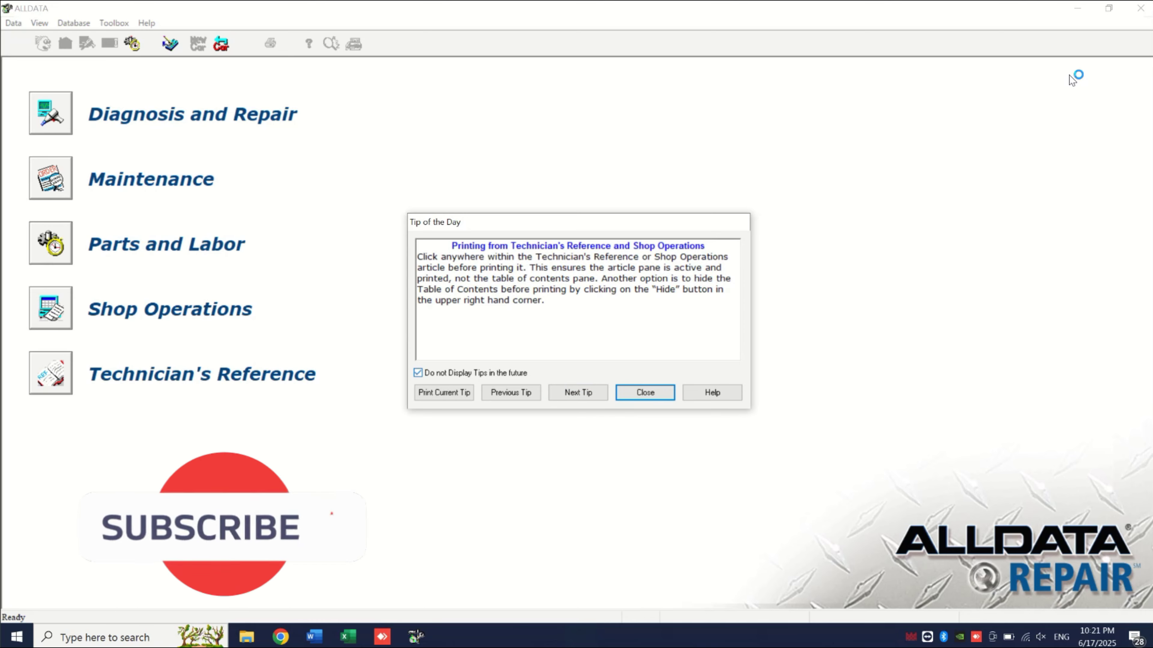
pyautogui.press('Return')
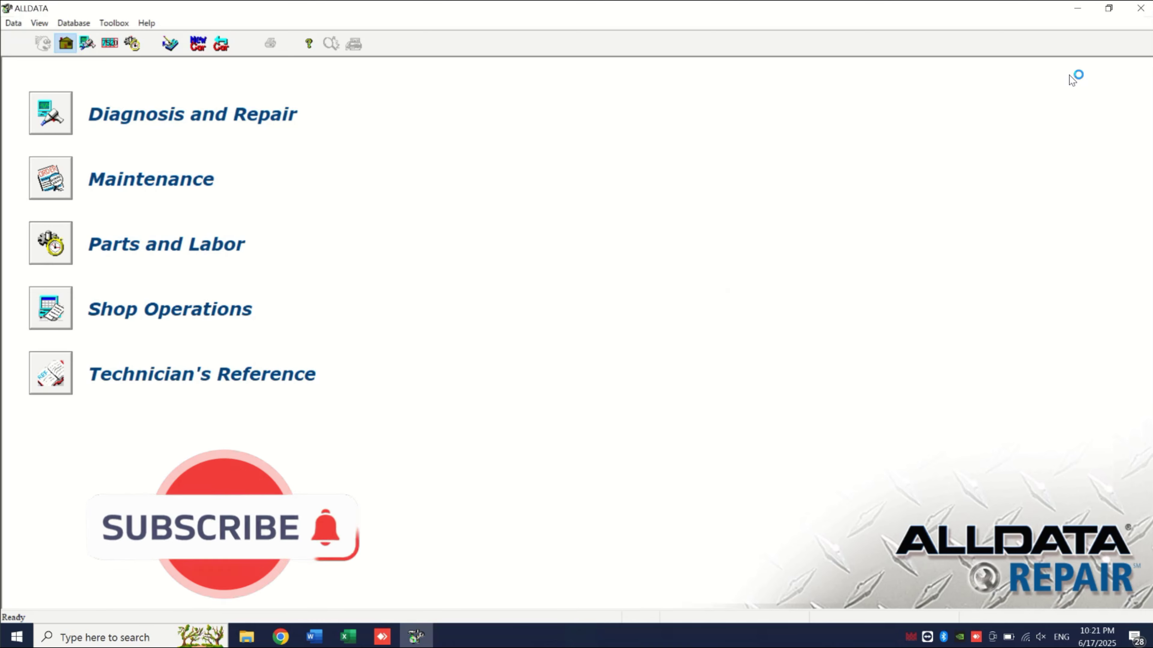
pyautogui.hotkey('alt', 'd')
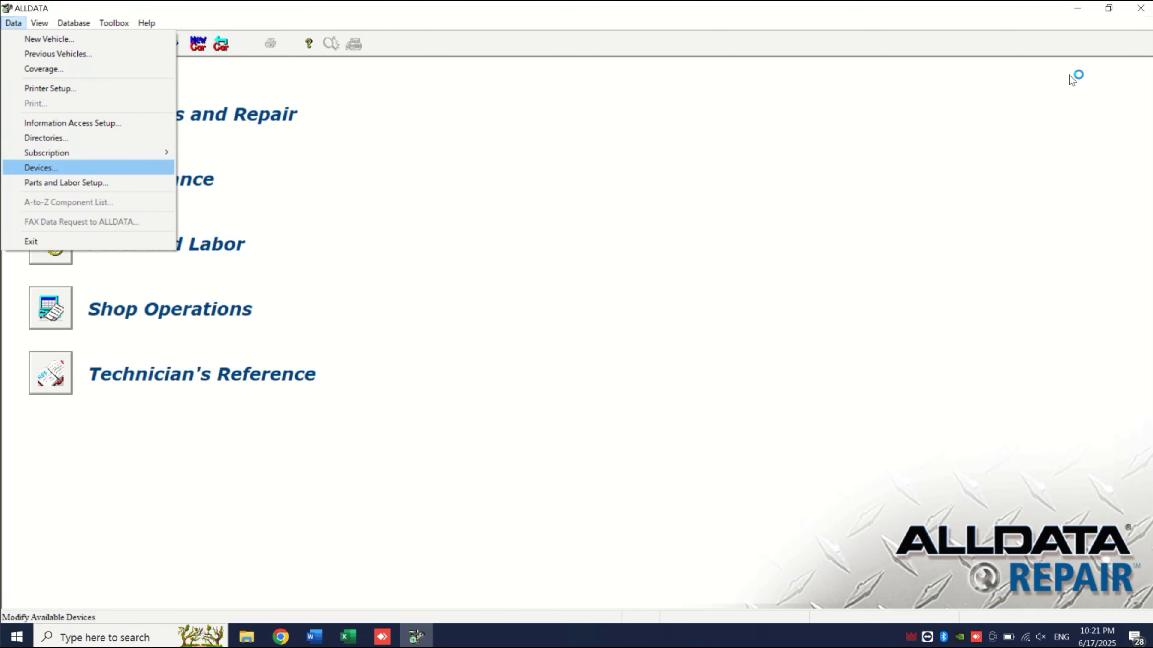
pyautogui.press('Return')
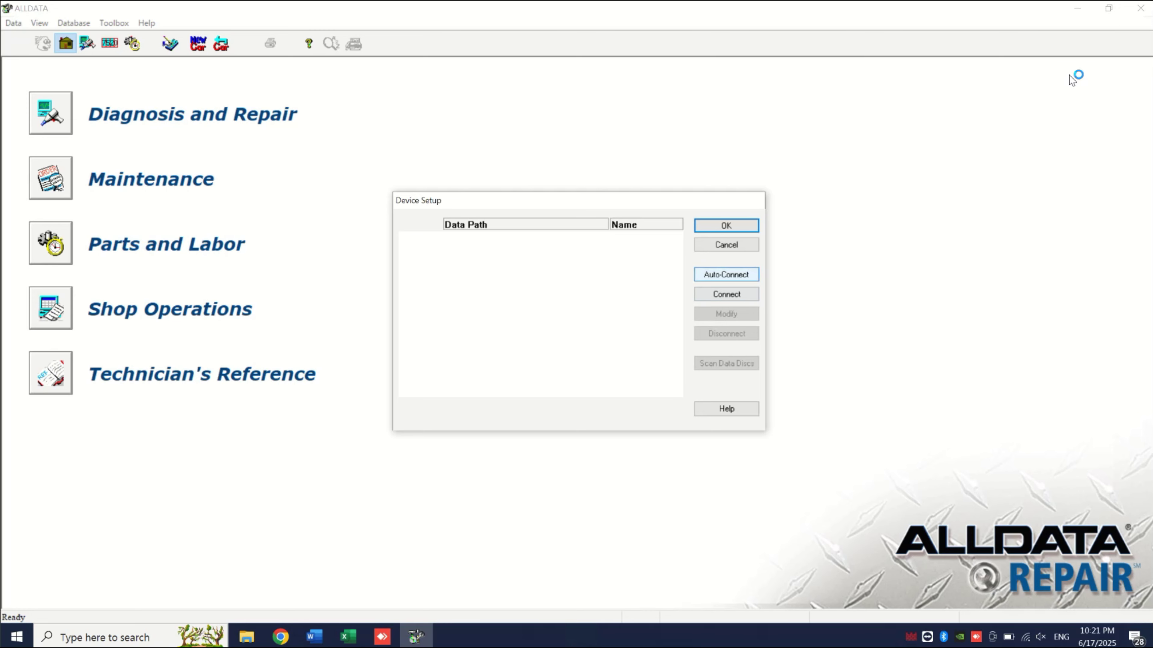
pyautogui.click(726, 245)
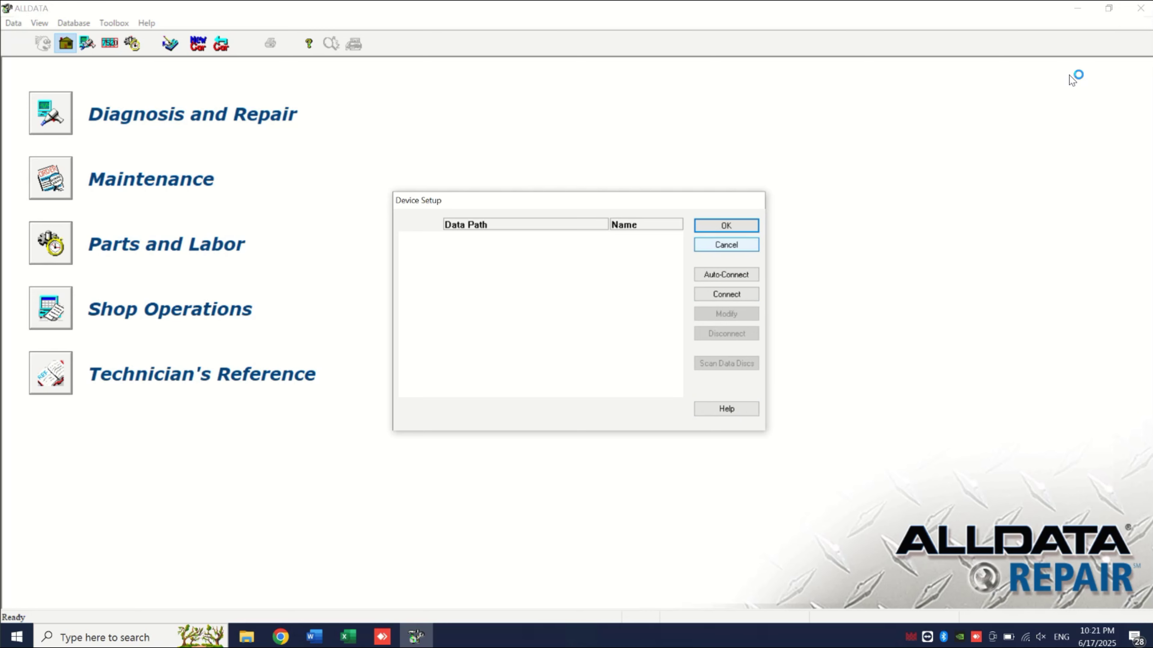
pyautogui.click(74, 23)
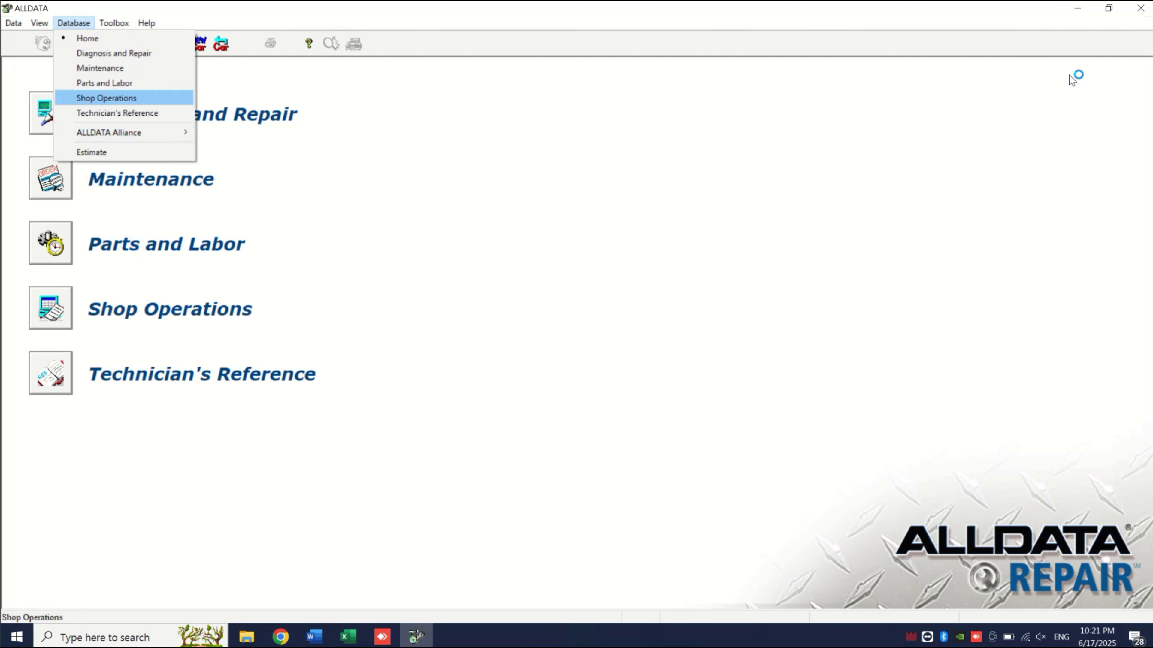
pyautogui.moveTo(40, 23)
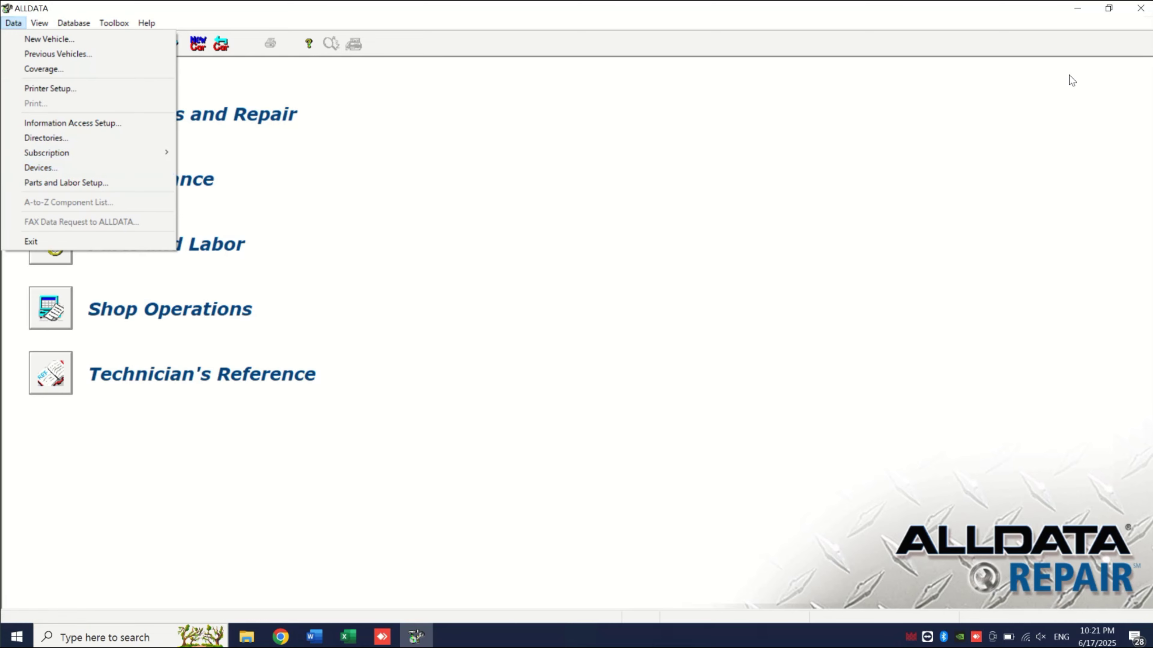
# - Open Connect a Device from the Device Setup dialog to examine the drives available for connection
pyautogui.press('Down')
pyautogui.press('Down')
pyautogui.press('Down')
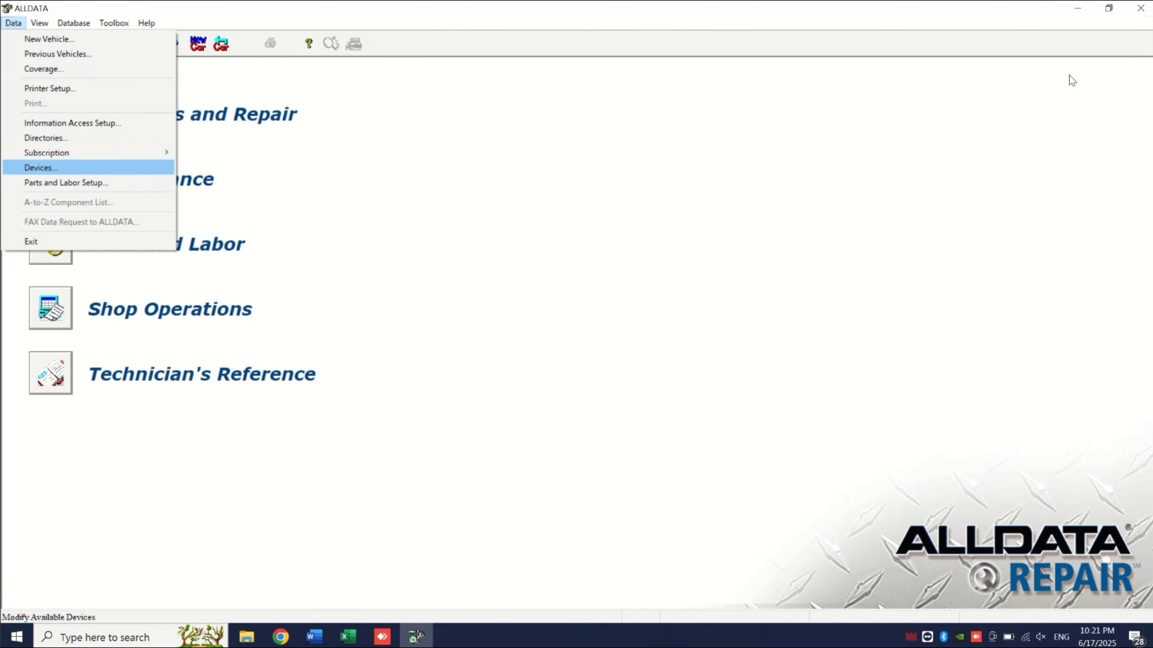
pyautogui.press('Return')
pyautogui.press('Tab')
pyautogui.press('Tab')
pyautogui.press('Tab')
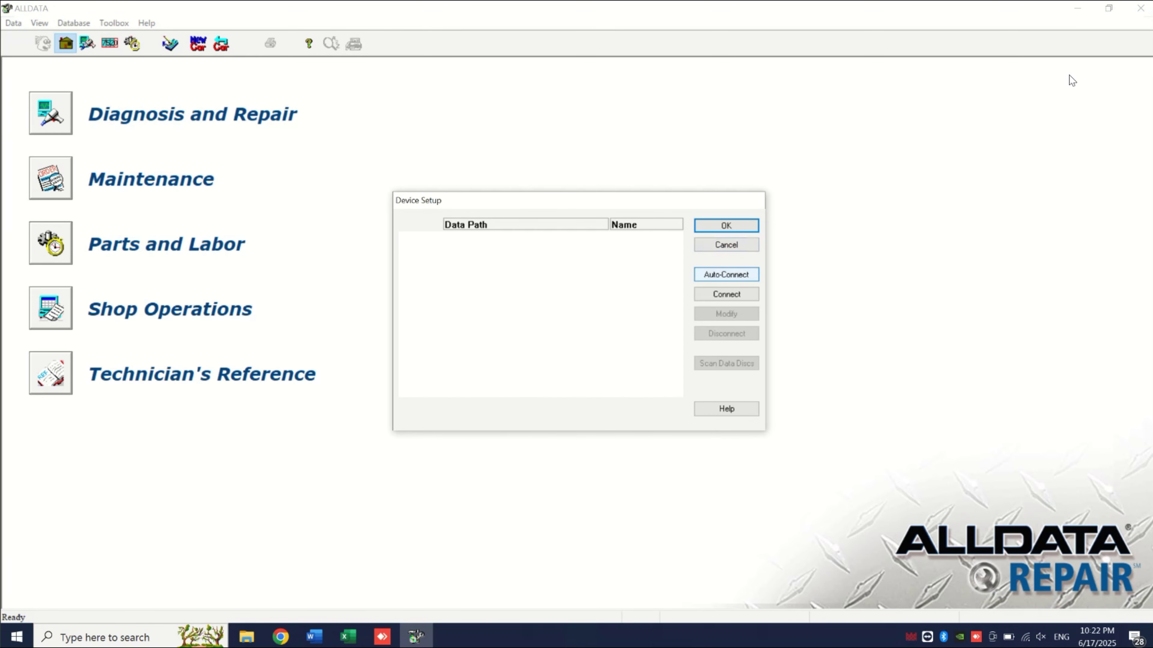
pyautogui.press('Return')
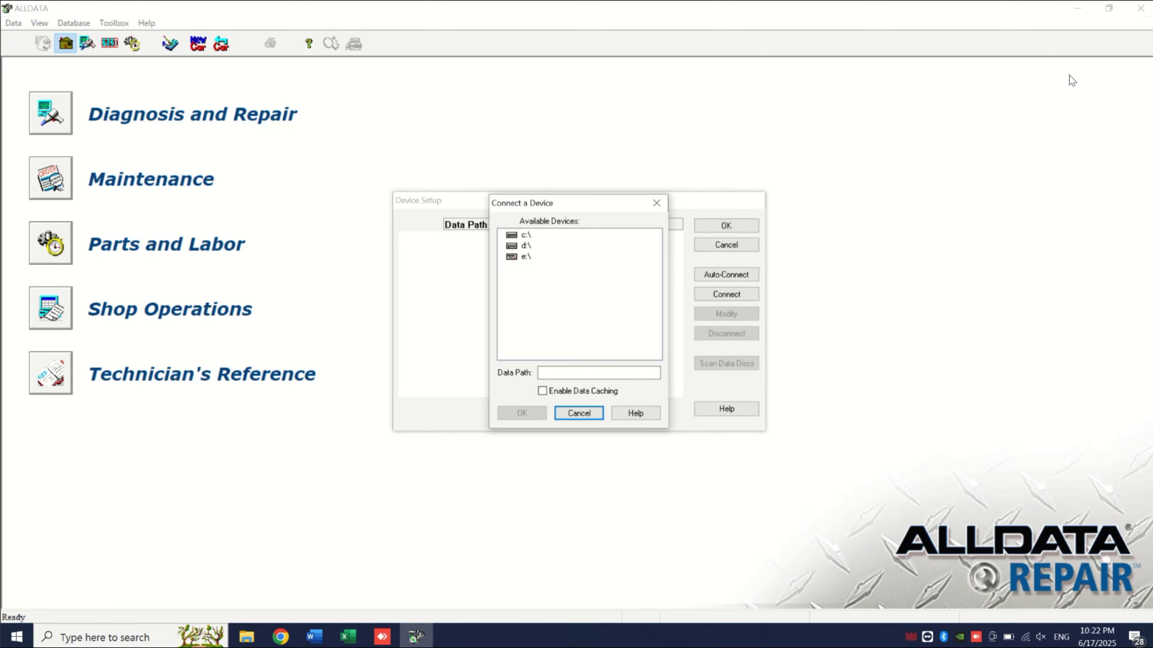
# - Switch away from ALLDATA Repair and launch the ALLDATA Disc Copy utility
pyautogui.press('super+t')
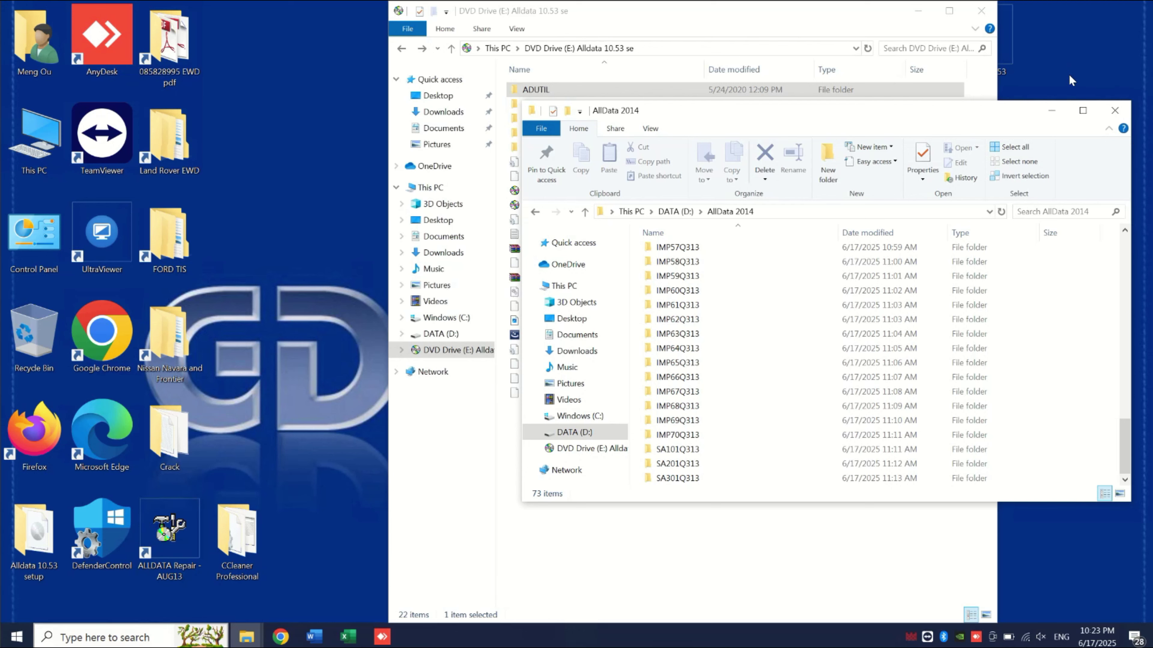
pyautogui.press('super')
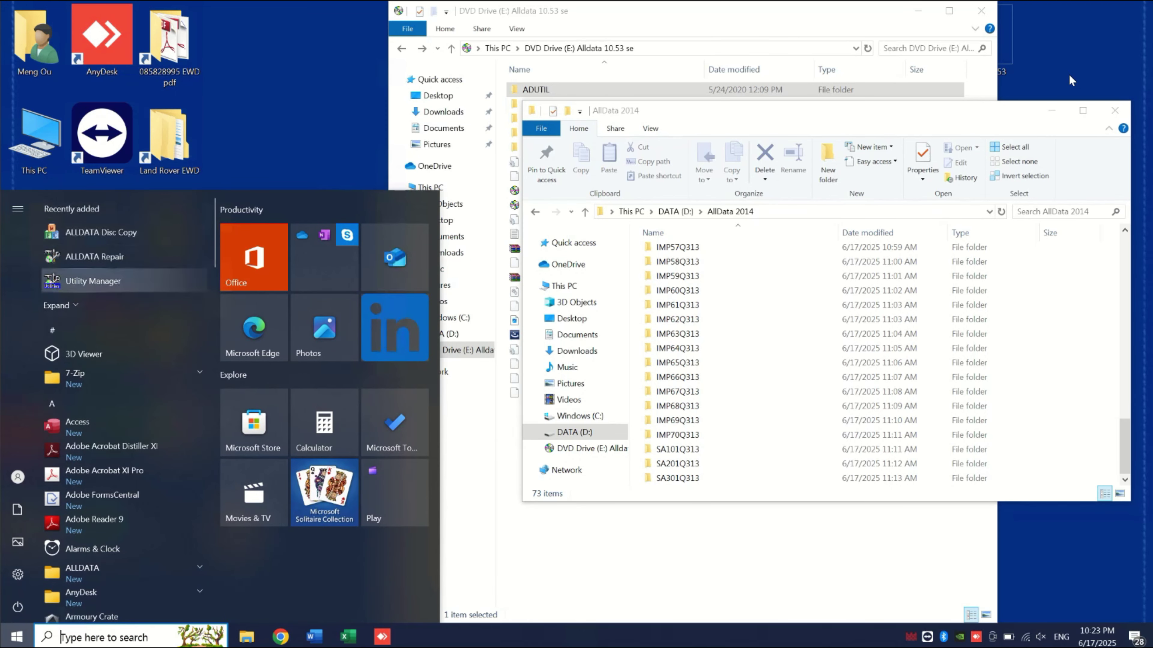
pyautogui.press('Return')
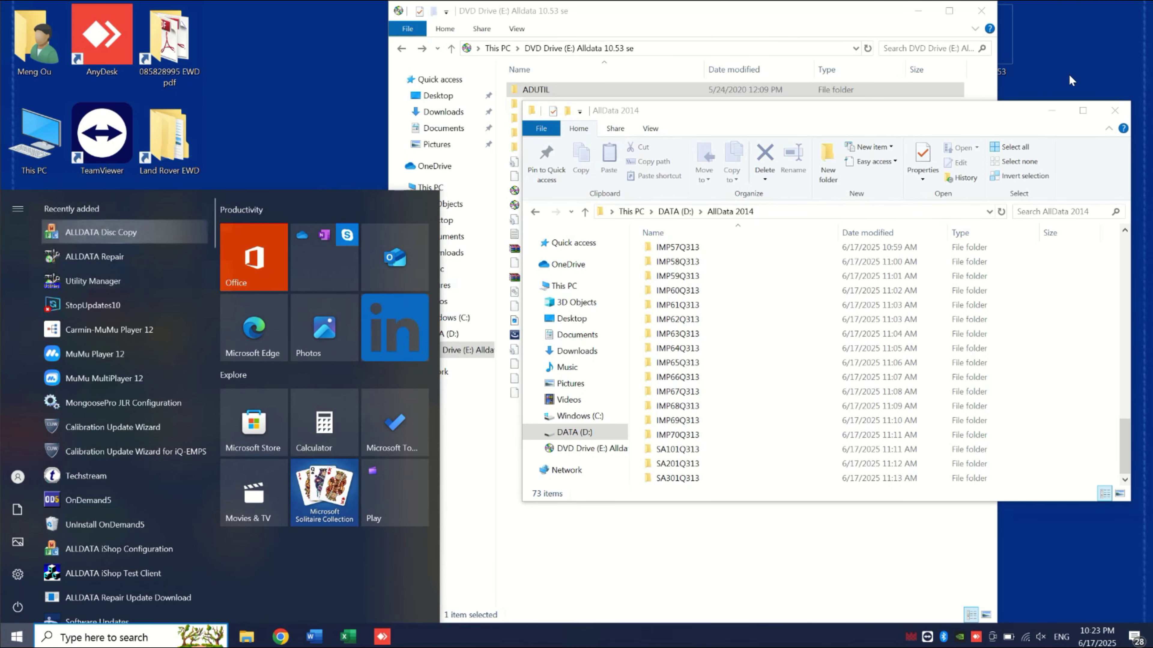
pyautogui.hotkey('shift', 'F10')
pyautogui.press('Down')
pyautogui.press('Right')
pyautogui.press('Down')
pyautogui.press('Return')
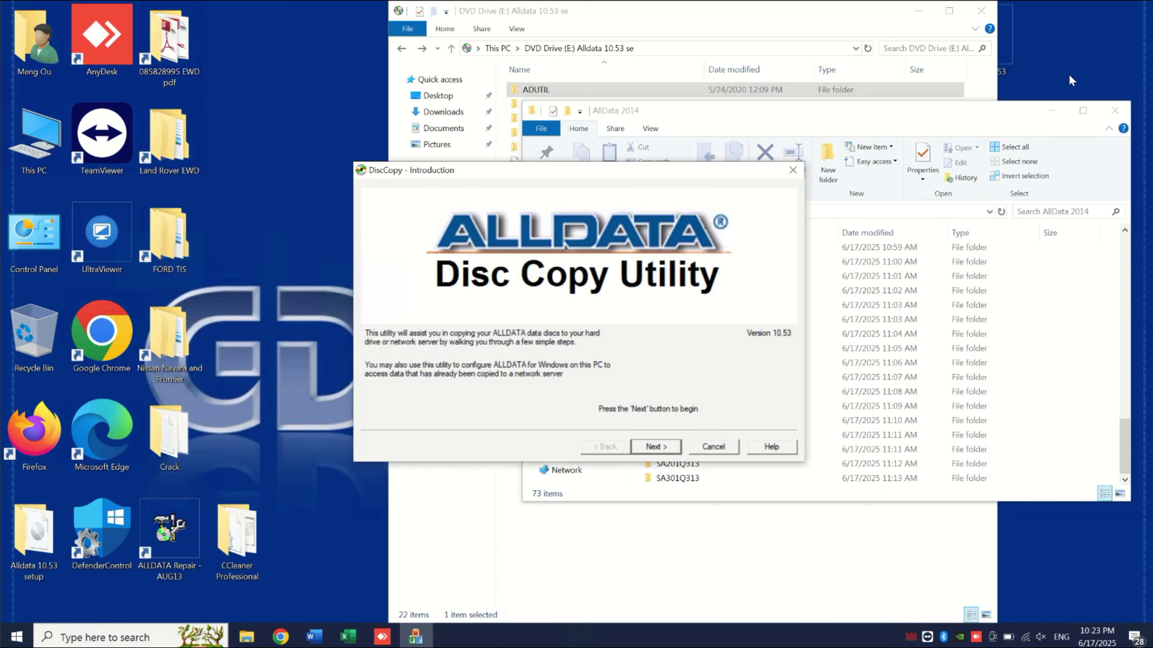
# - Advance Disc Copy to Select Data To Copy, move its window aside and check the available DVD drives
pyautogui.press('Return')
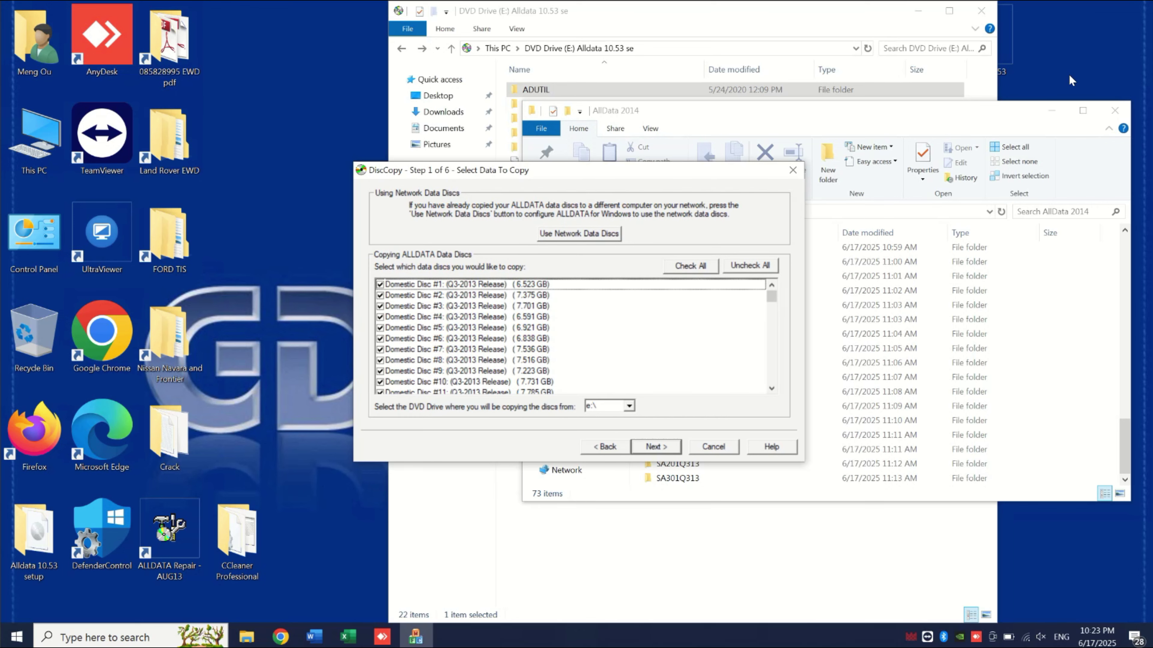
pyautogui.moveTo(607, 170); pyautogui.dragTo(431, 249)
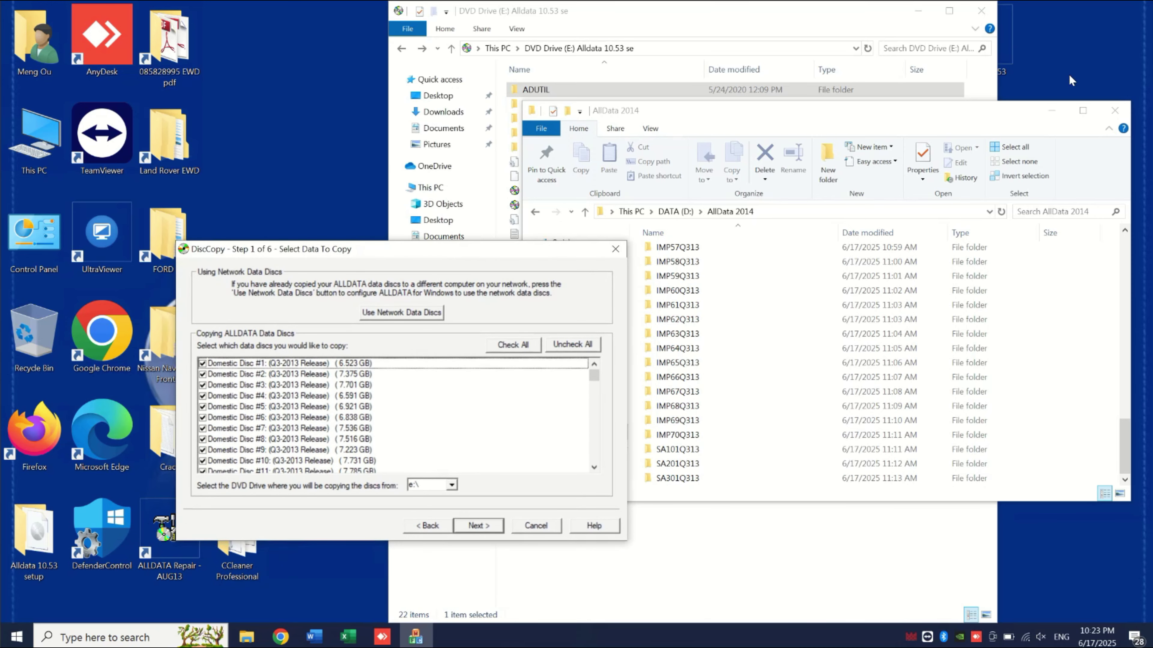
pyautogui.press('Tab')
pyautogui.hotkey('alt', 'Down')
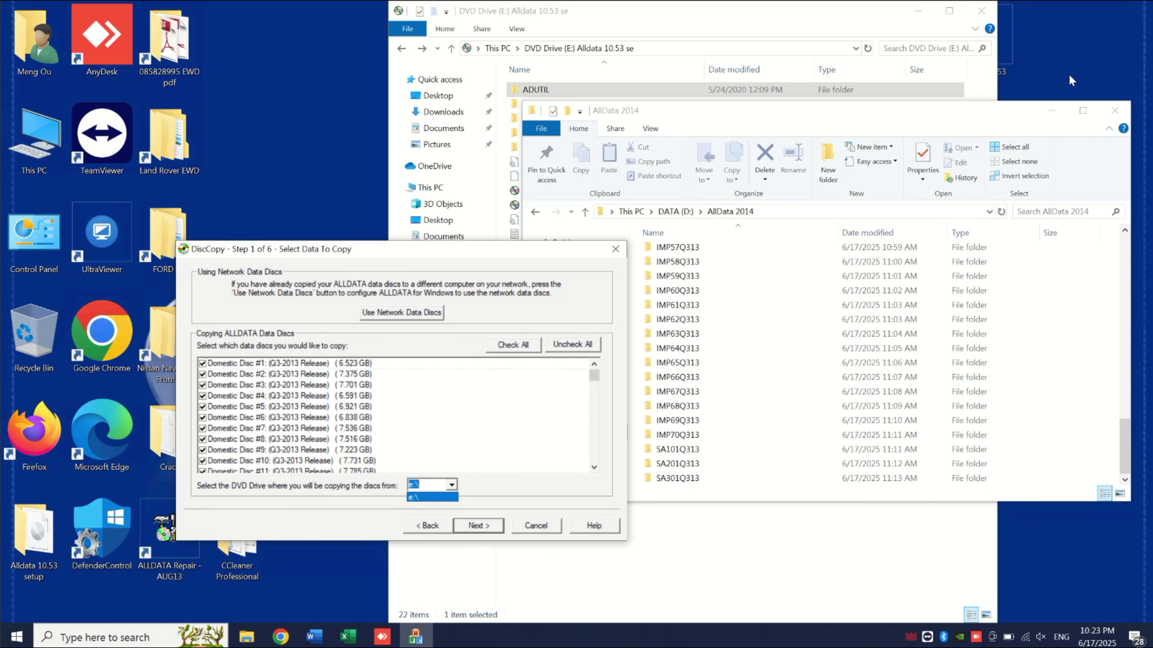
pyautogui.press('Escape')
# - Choose to use network data discs and select D:\AllData 2014 as the folder containing them
pyautogui.press('Tab')
pyautogui.press('space')
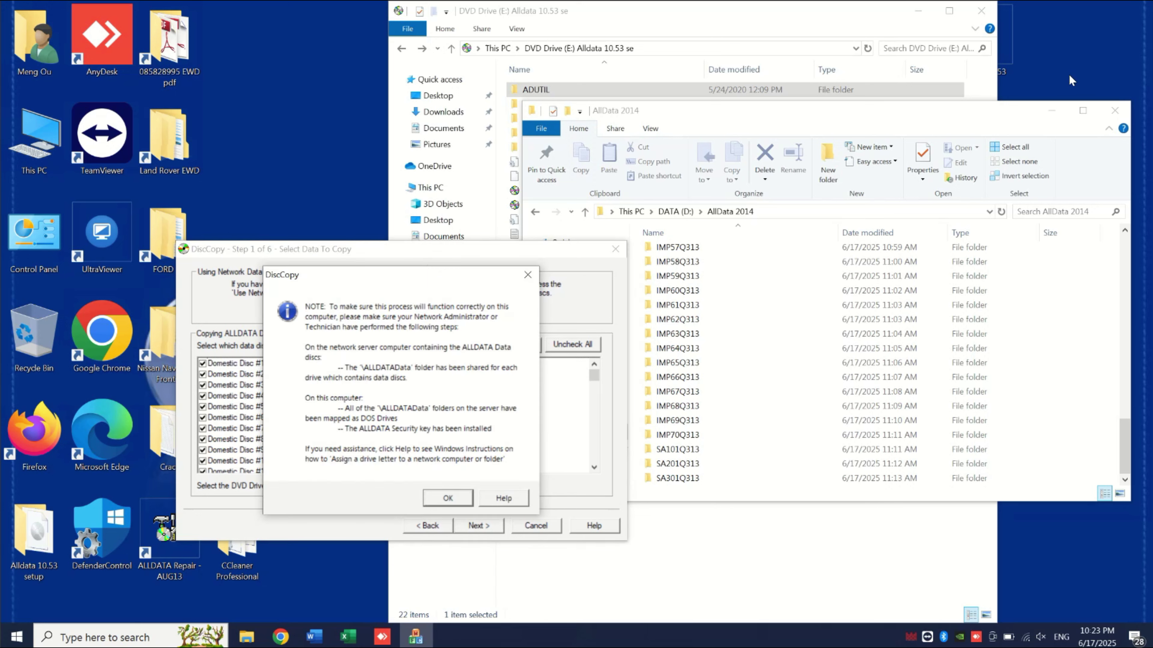
pyautogui.press('space')
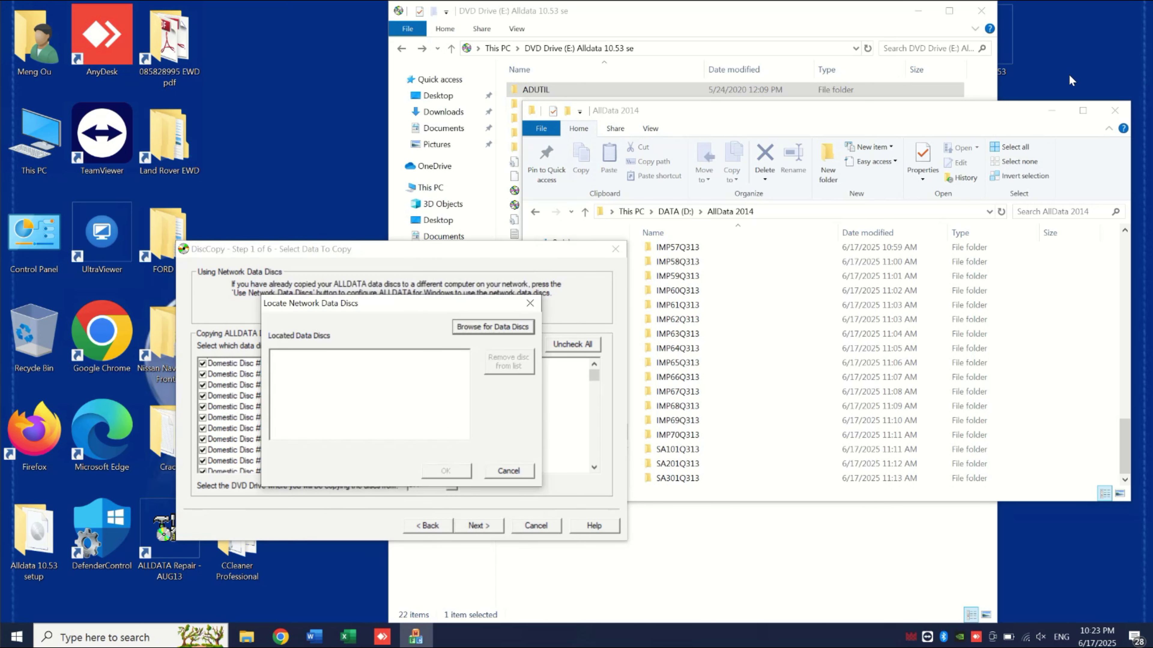
pyautogui.press('space')
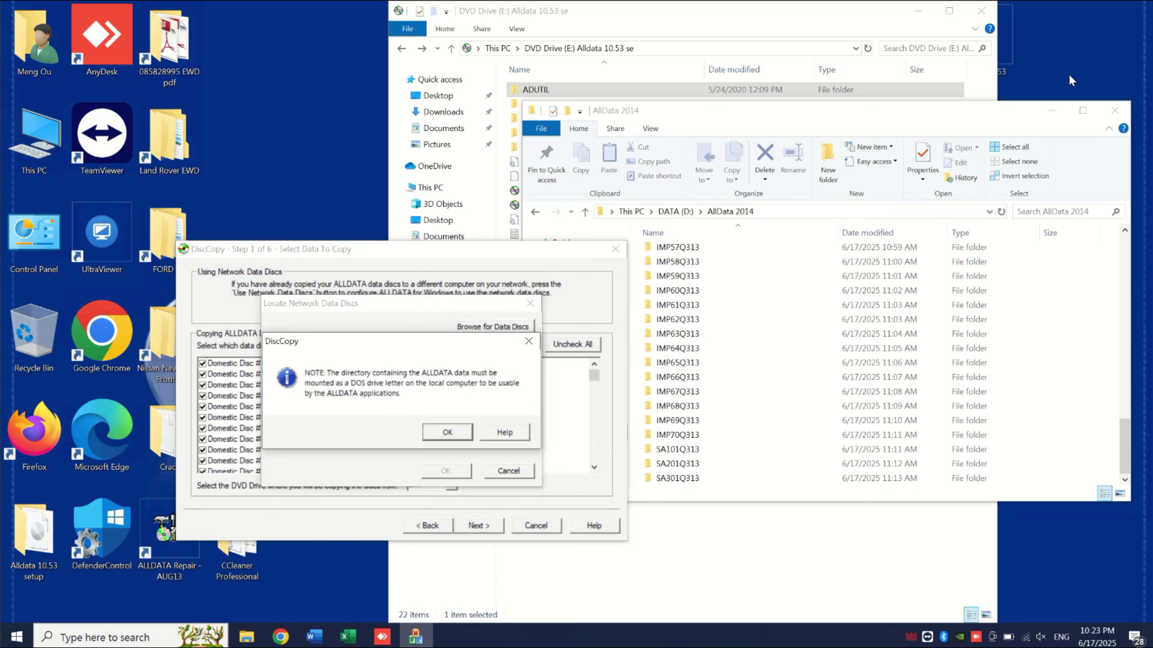
pyautogui.press('space')
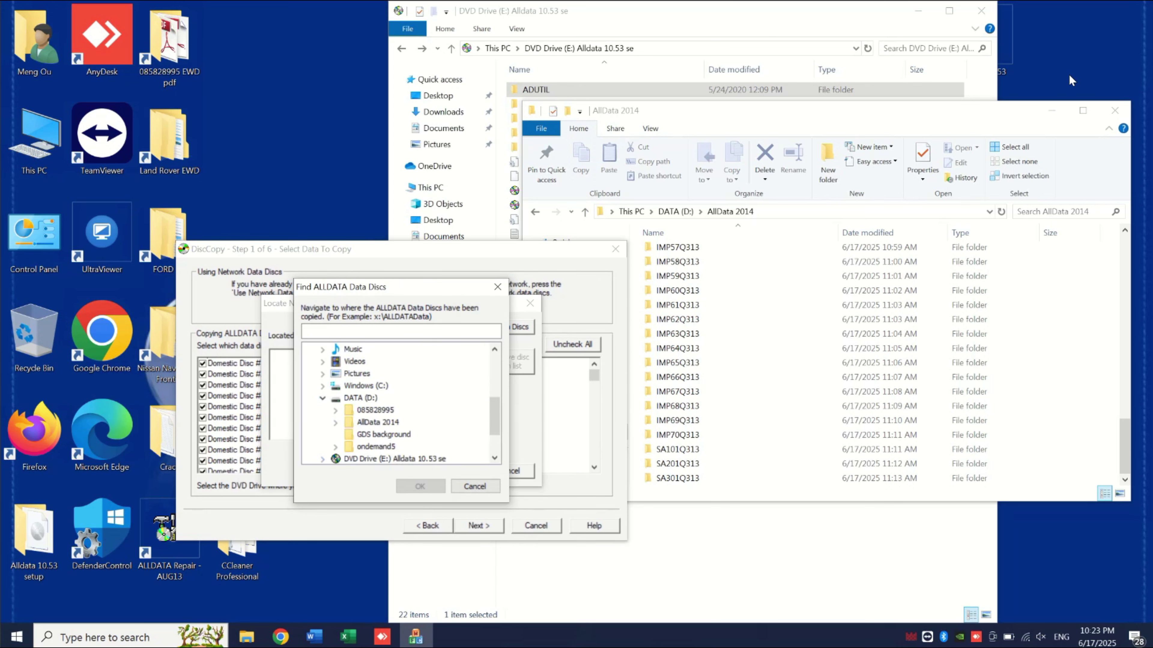
pyautogui.click(335, 423)
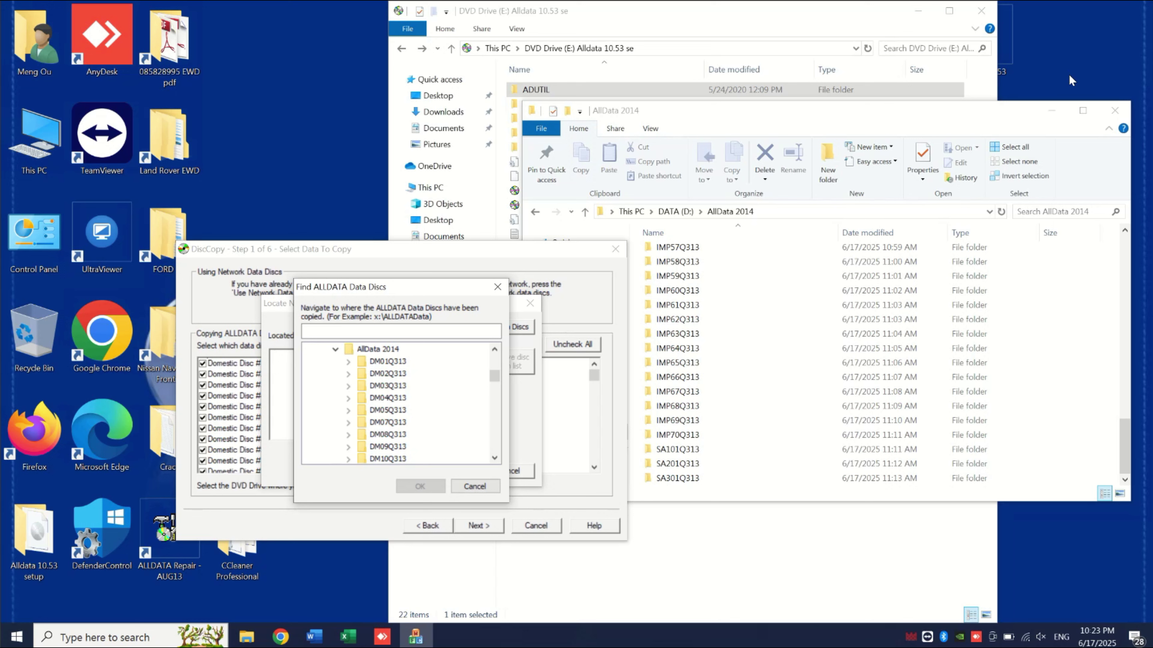
pyautogui.click(378, 349)
pyautogui.click(420, 487)
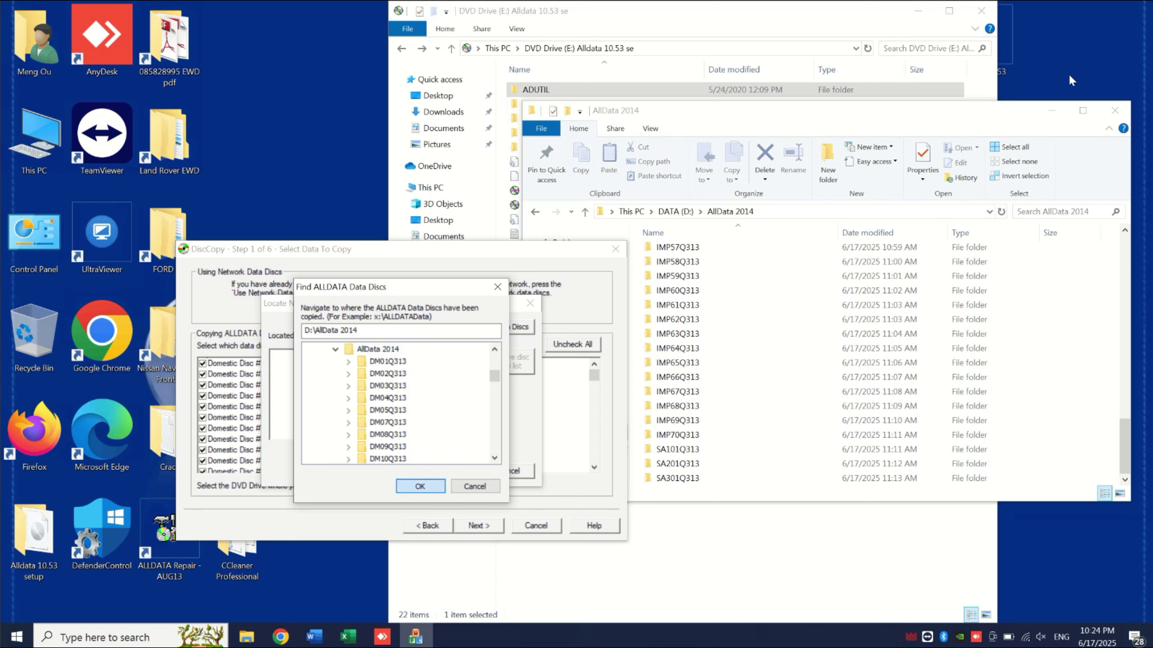
# - Confirm the located data discs as data sources, run the summarized operations and finish Disc Copy
pyautogui.click(445, 471)
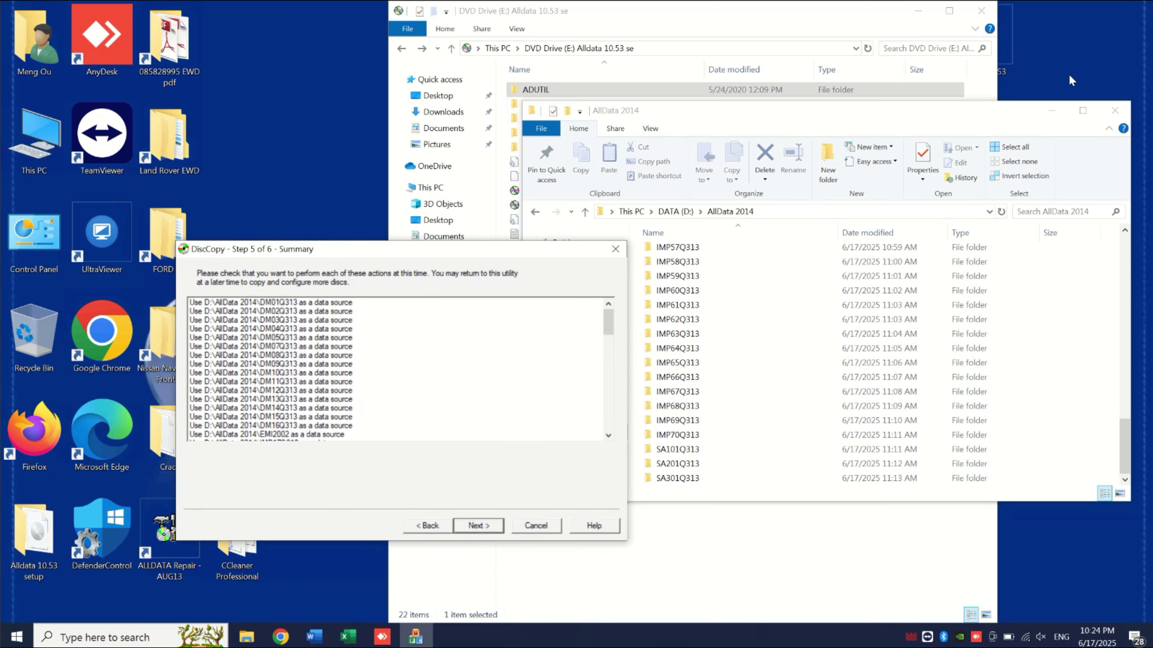
pyautogui.press('Return')
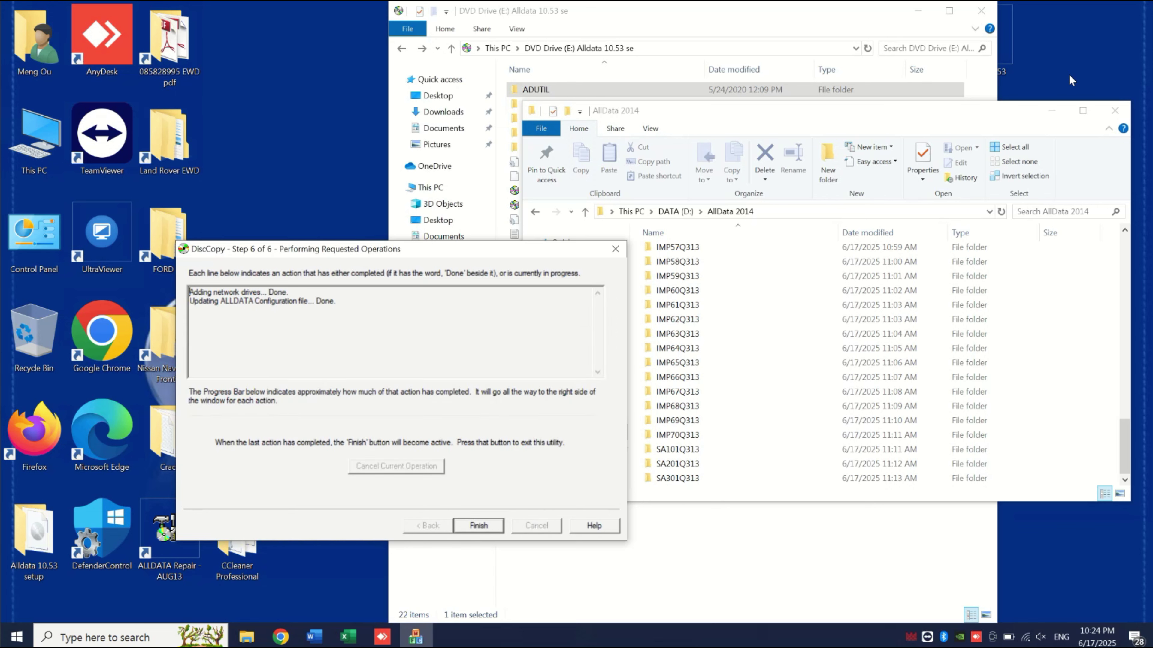
pyautogui.press('Return')
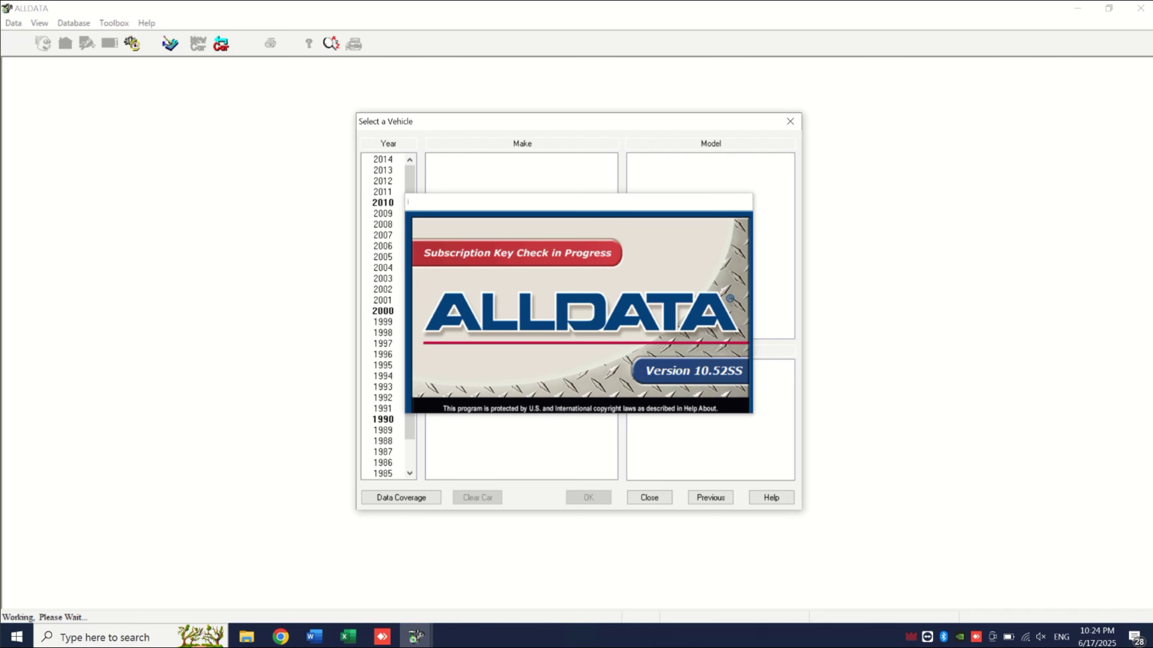
# - Move the Select a Vehicle dialog aside and choose the 2010 Land Rover LR2 (LF) with the L6-3.2L engine
pyautogui.moveTo(554, 124); pyautogui.dragTo(258, 132)
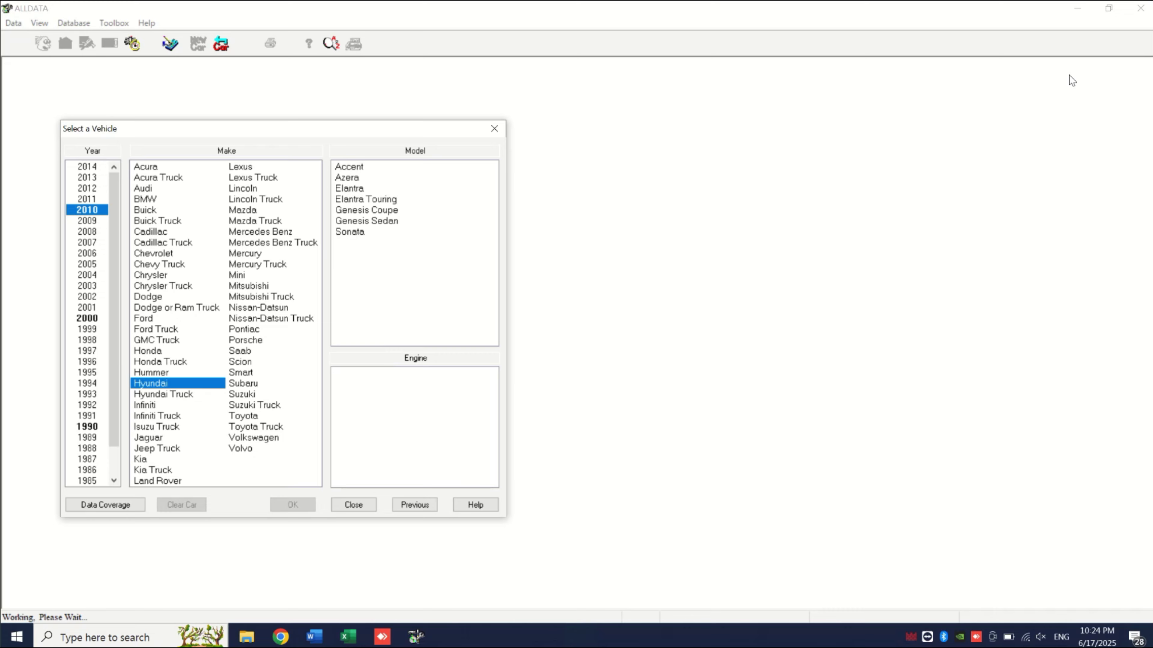
pyautogui.press('k')
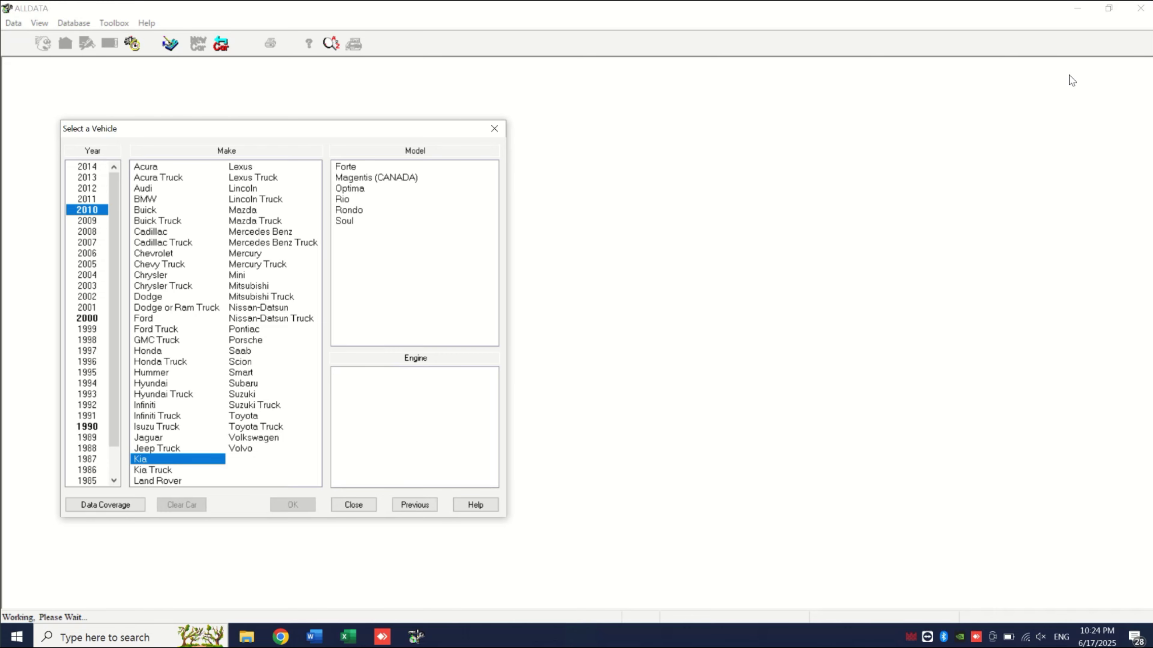
pyautogui.press('l')
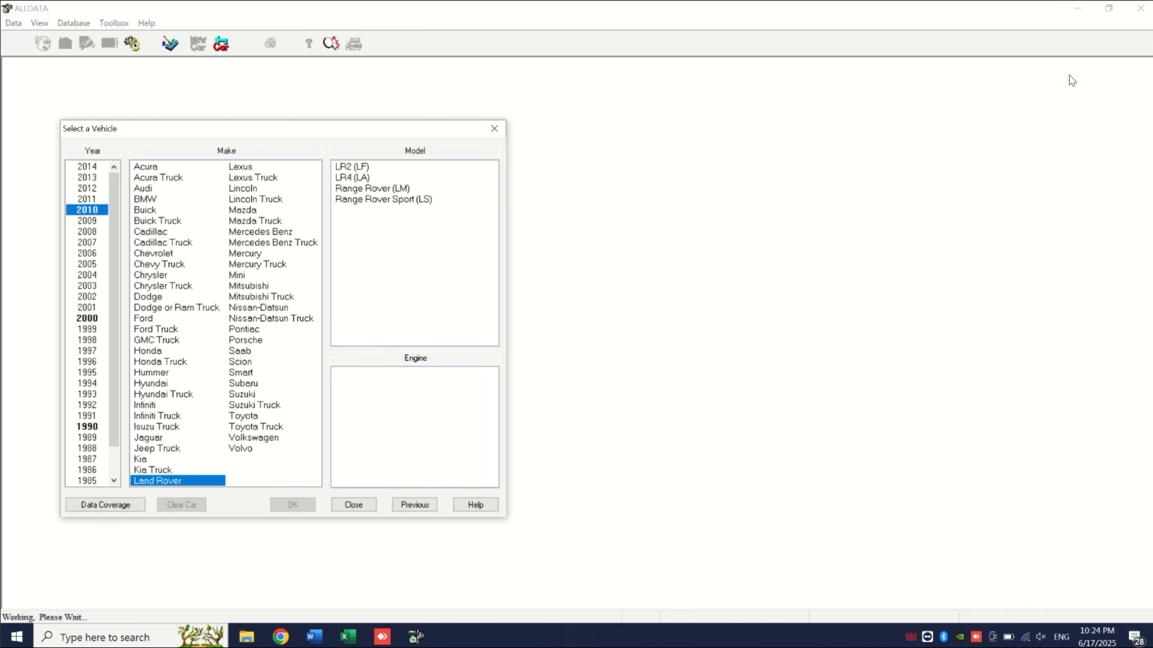
pyautogui.press('r')
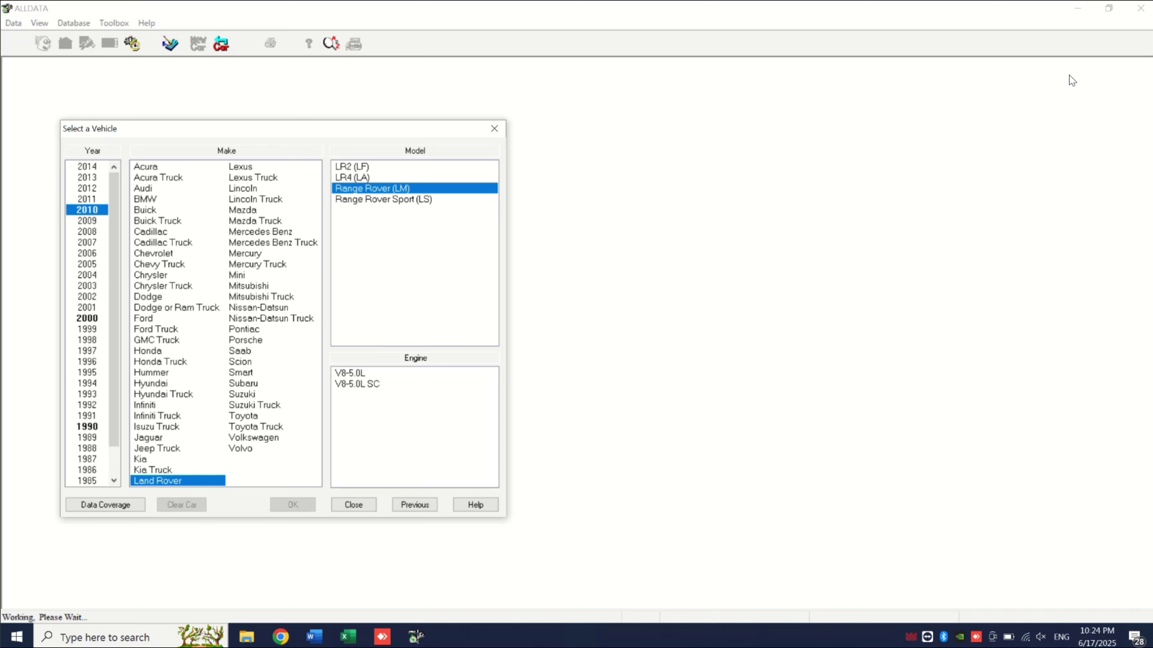
pyautogui.press('Up')
pyautogui.press('Up')
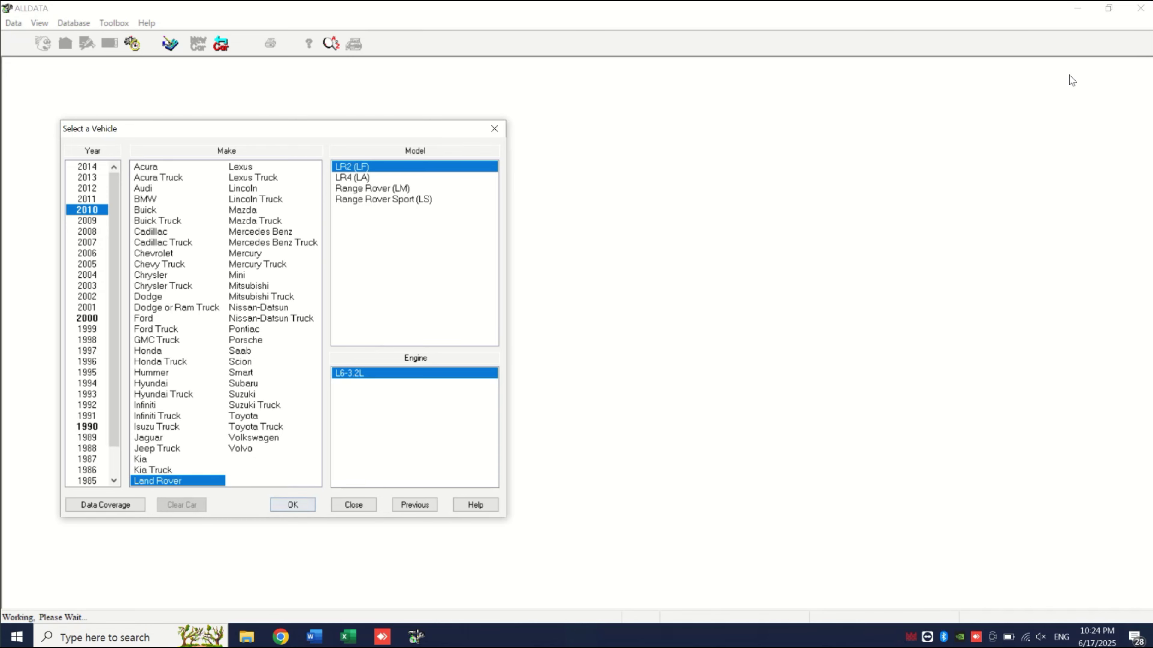
pyautogui.press('Return')
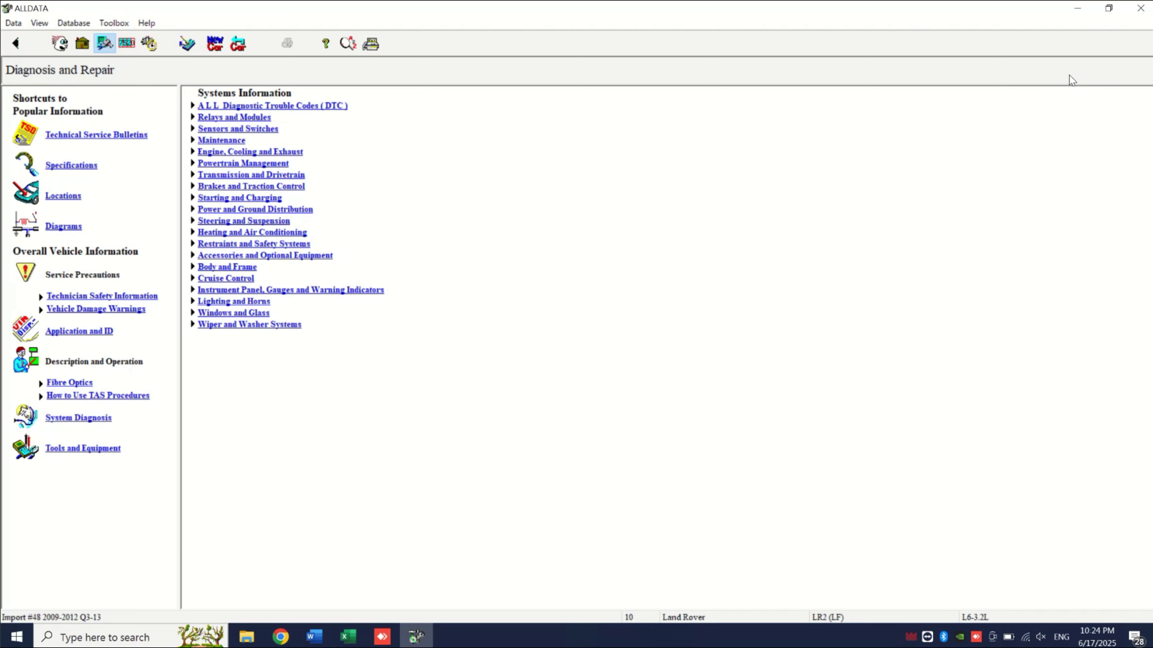
# - View the Antitheft and Alarm Systems electrical diagram with an enlarged image area, and dismiss the information message
pyautogui.click(63, 226)
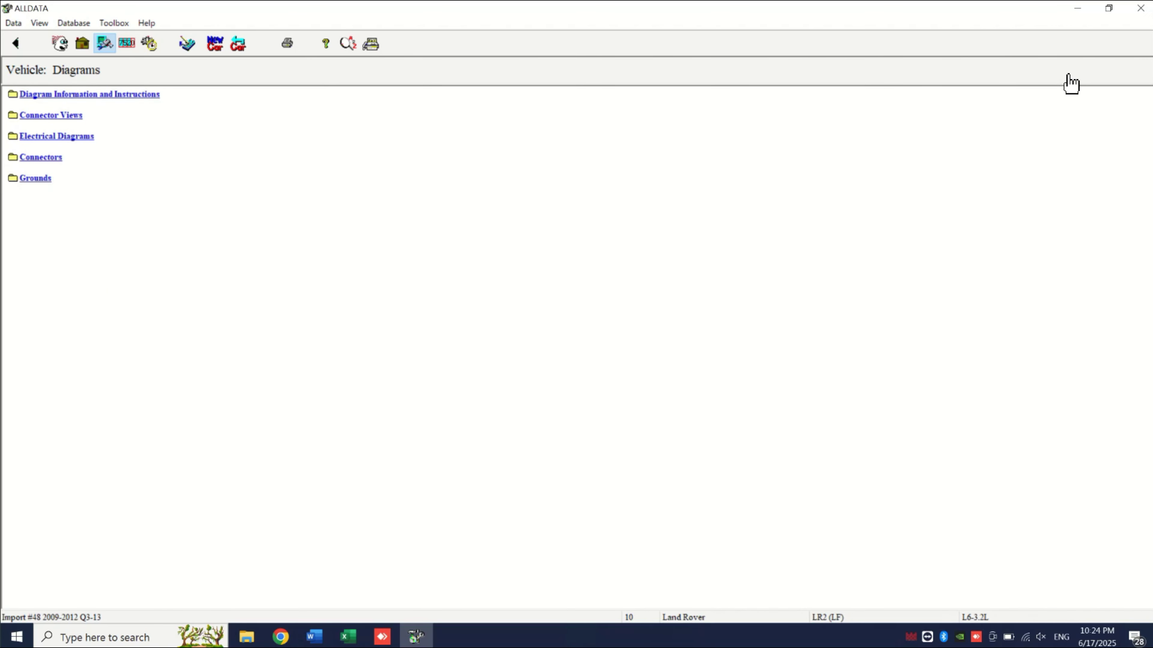
pyautogui.click(56, 137)
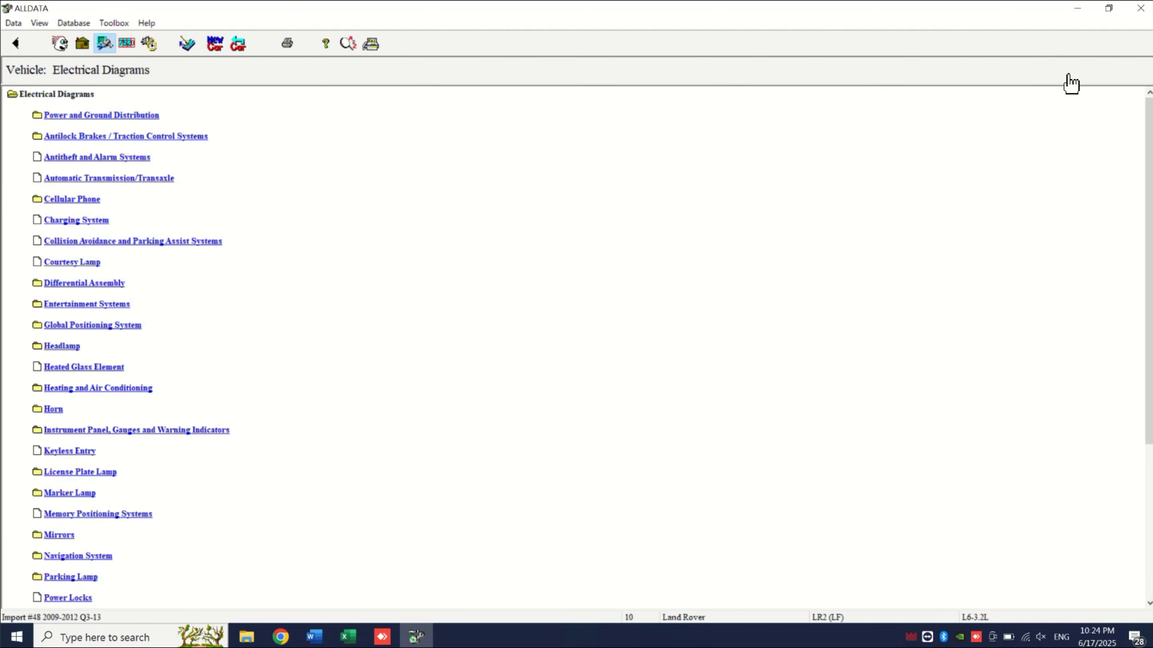
pyautogui.click(97, 157)
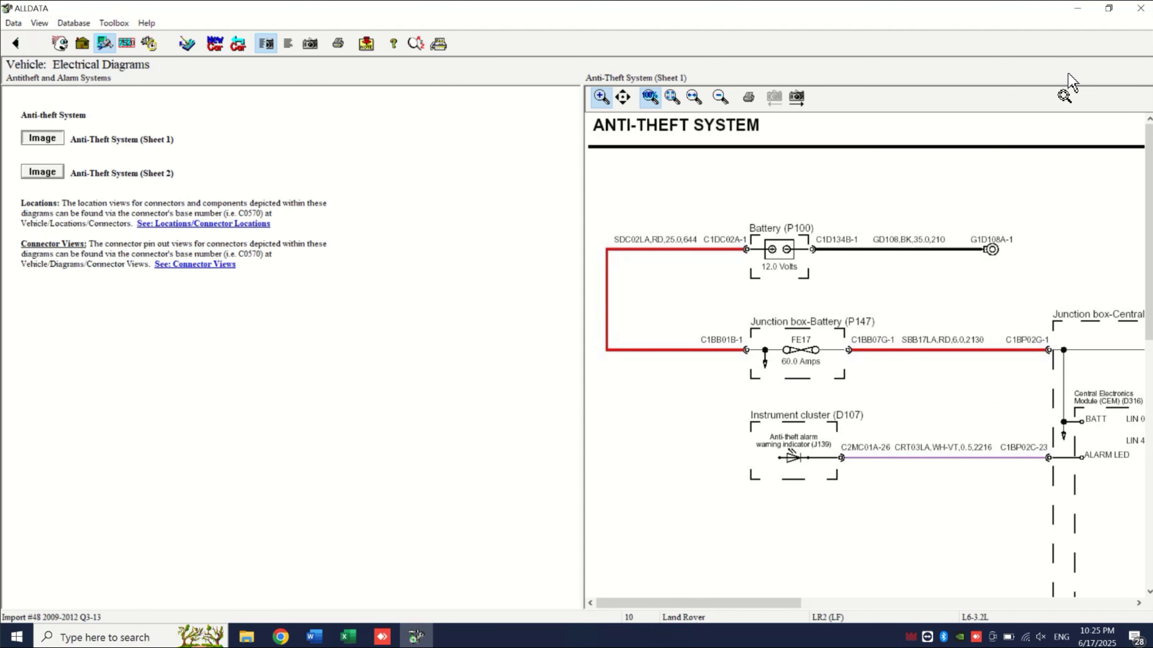
pyautogui.moveTo(583, 318); pyautogui.dragTo(352, 318)
pyautogui.hotkey('ctrl', 'p')
pyautogui.hotkey('alt', 'd')
pyautogui.press('Return')
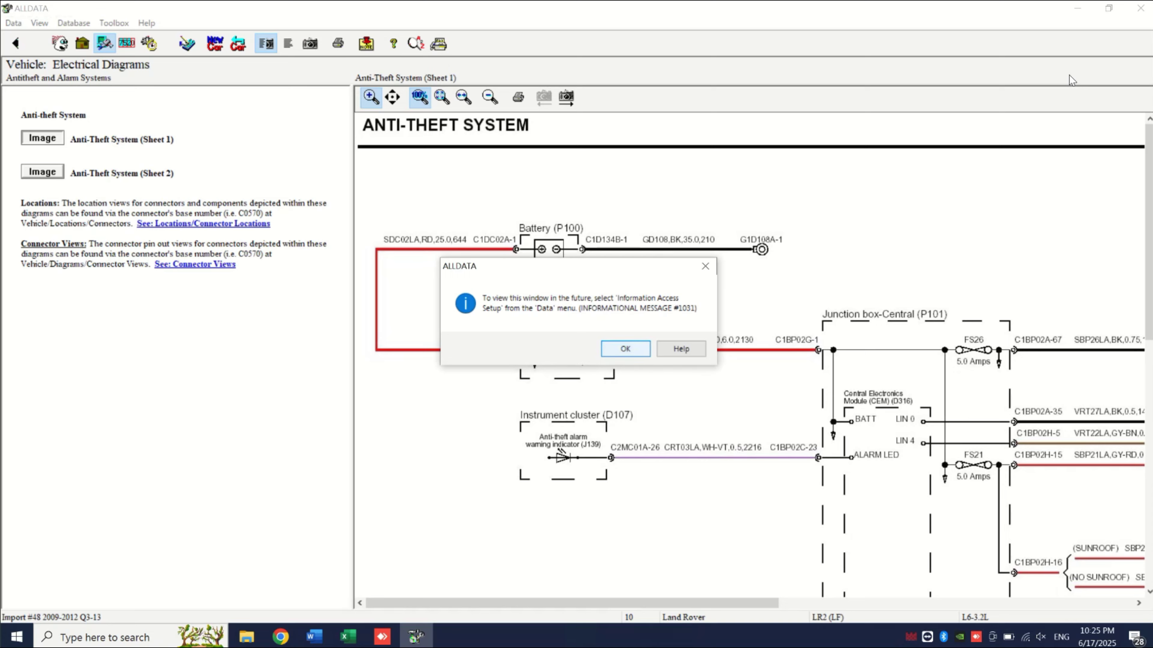
pyautogui.click(625, 349)
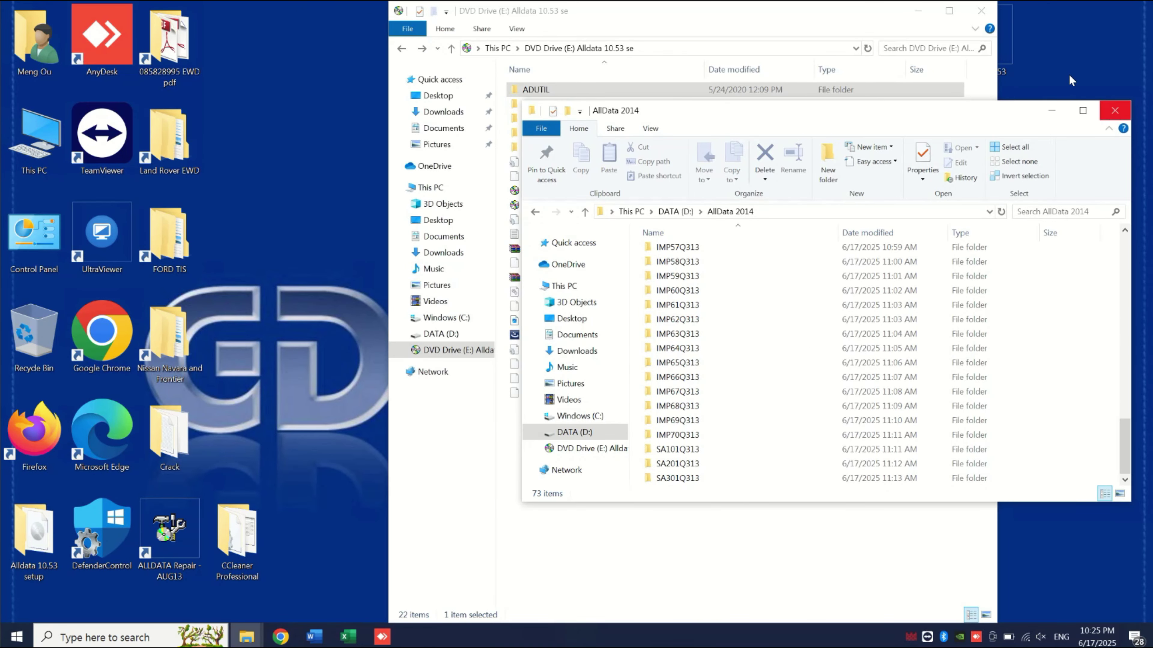
# - Close the AllData 2014 folder window and eject the Alldata 10.53 se disc from DVD drive E
pyautogui.click(1114, 111)
pyautogui.rightClick(474, 346)
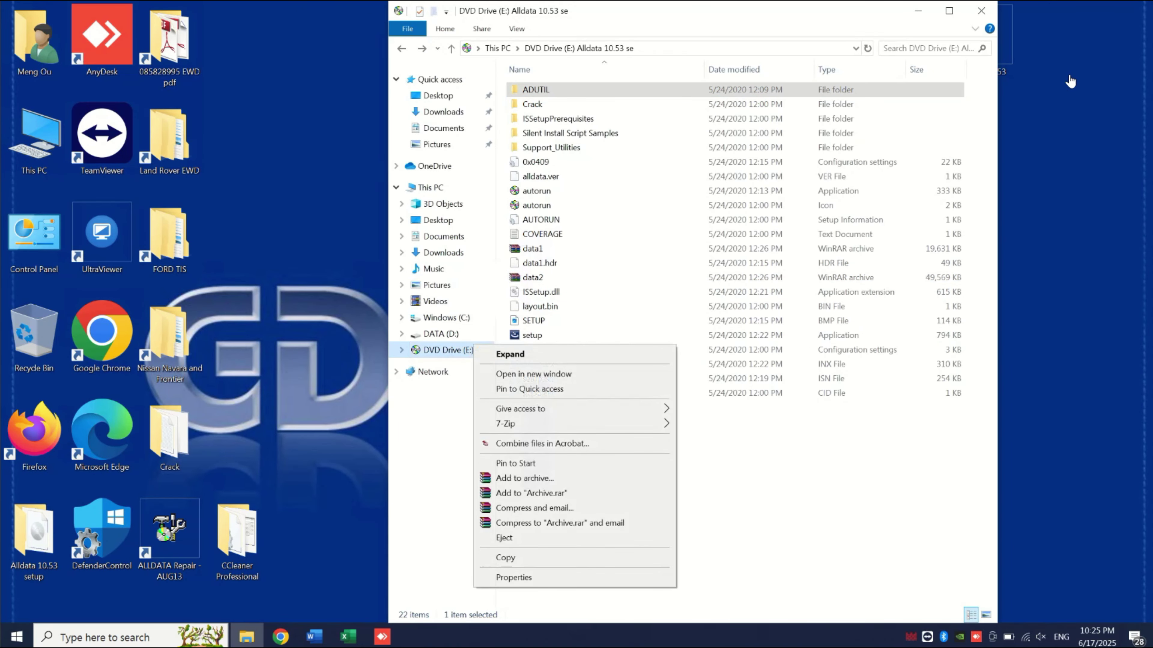
pyautogui.click(505, 538)
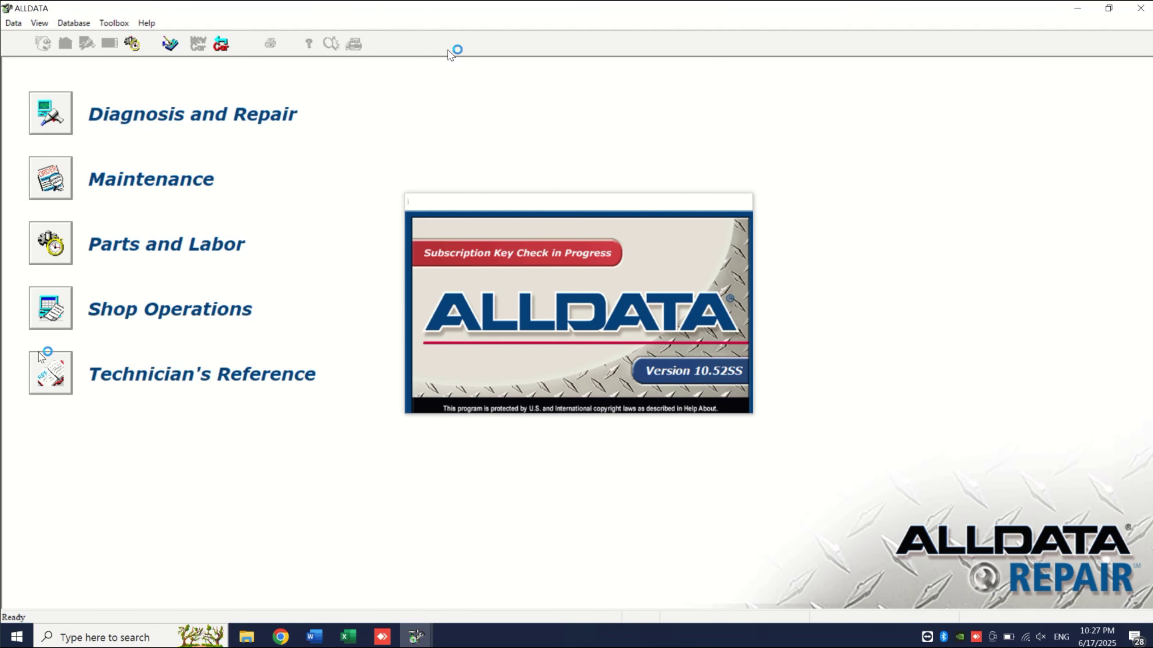
# - Enter Diagnosis and Repair and select the 2008 Land Rover Range Rover Sport (LS) with the V8-4.2L SC engine
pyautogui.click(255, 126)
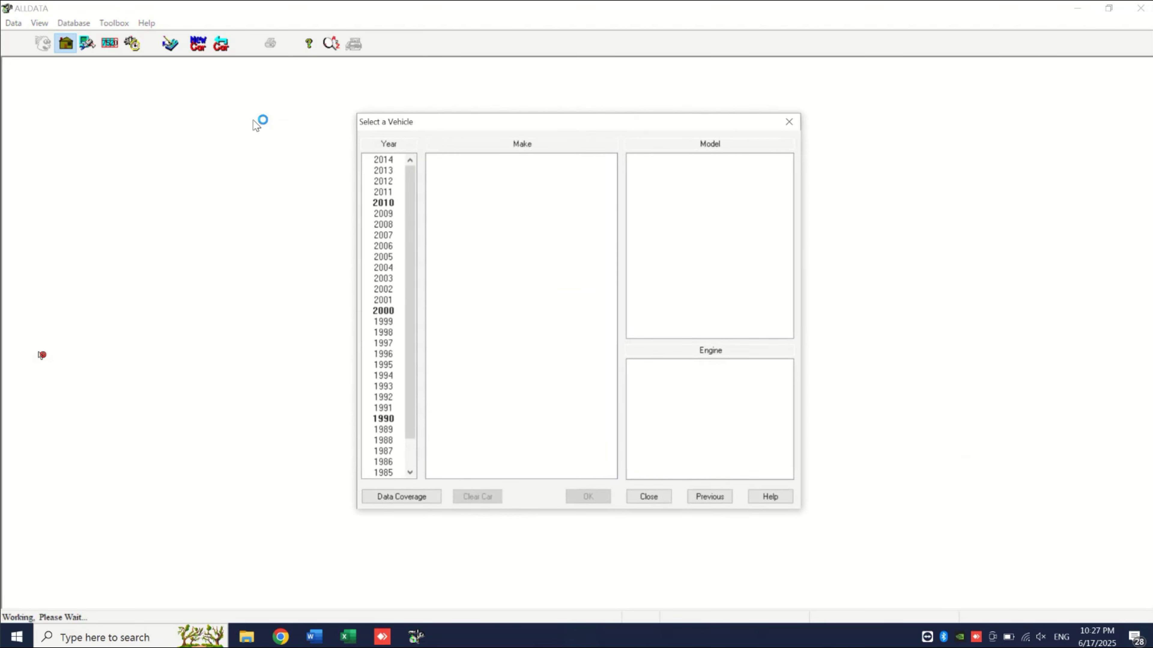
pyautogui.click(386, 225)
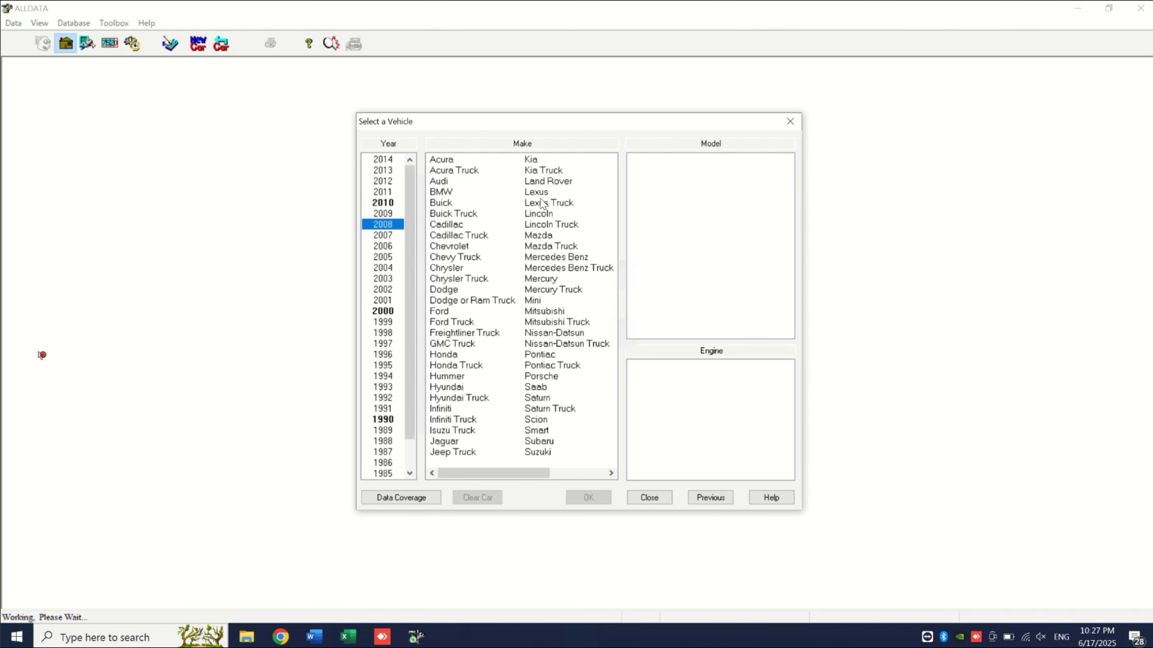
pyautogui.click(545, 183)
pyautogui.click(628, 193)
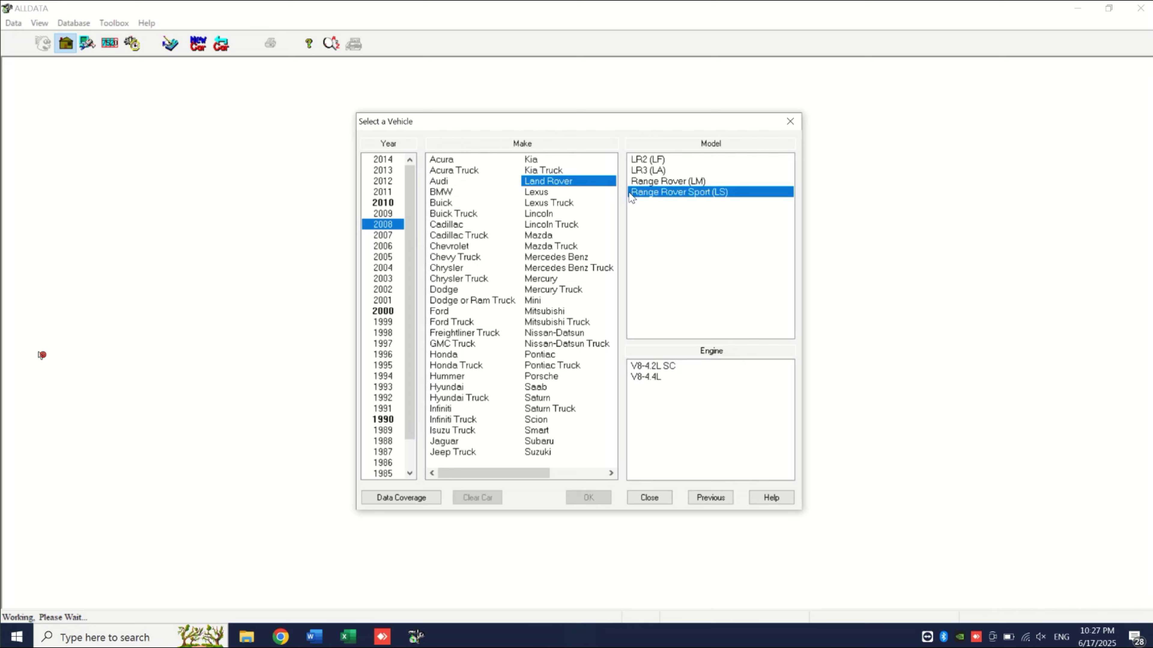
pyautogui.click(652, 366)
pyautogui.click(585, 497)
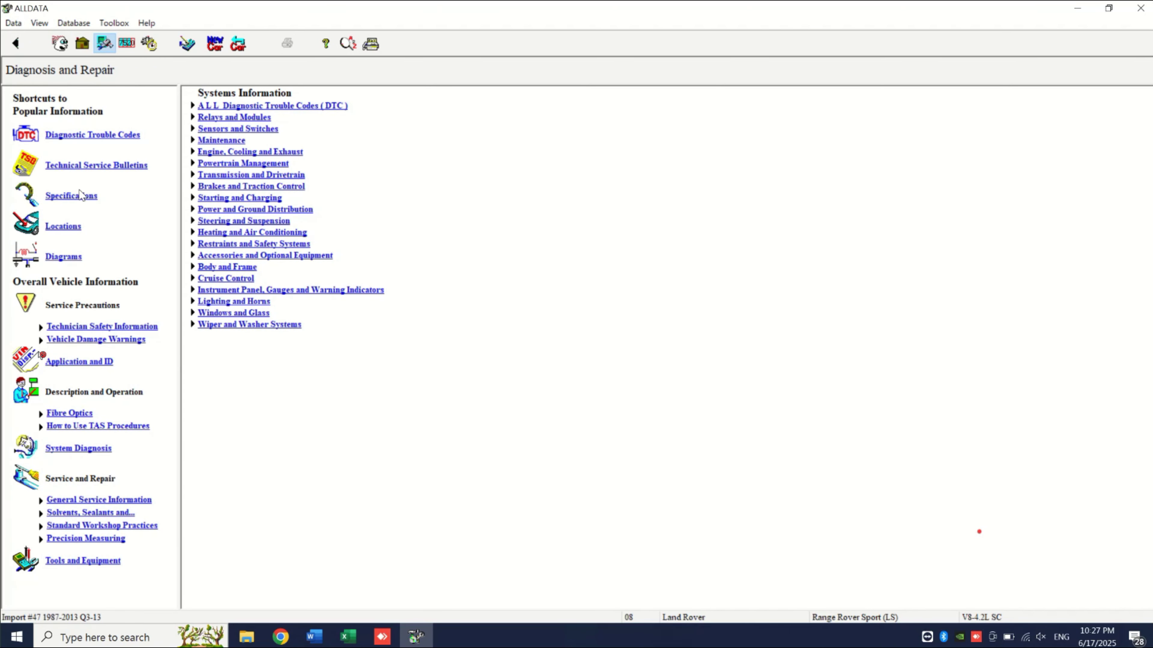
# - Examine the vehicle's Connector Views diagrams, looking through the C1001 - C1100 and C0301 - C0400 groups
pyautogui.click(68, 257)
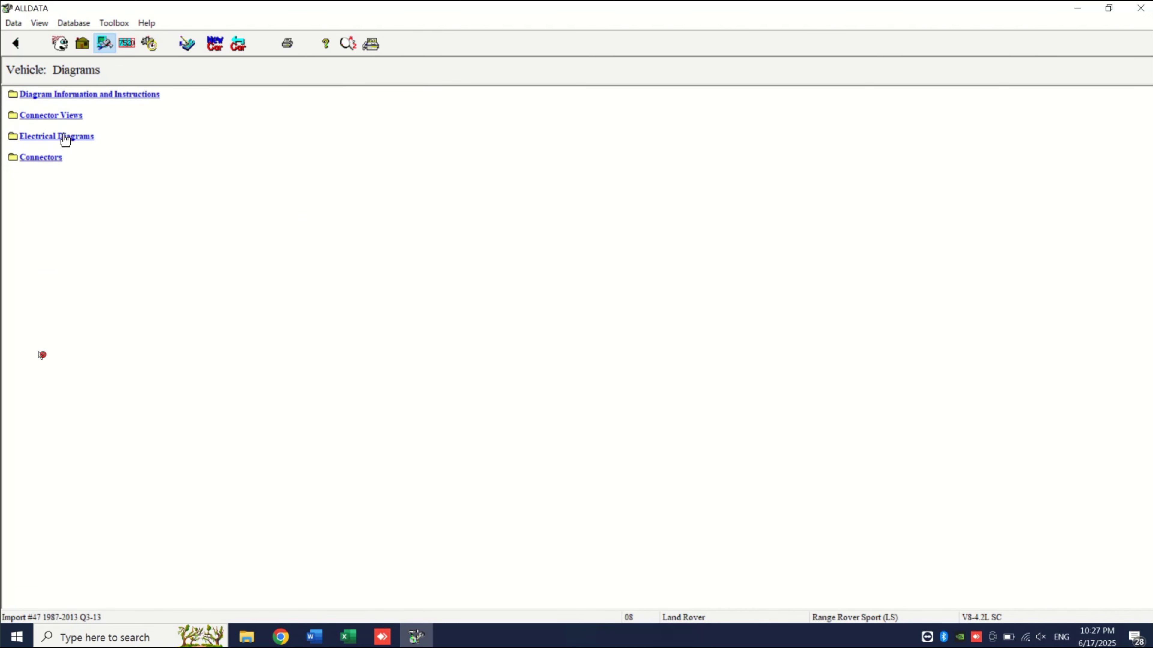
pyautogui.click(69, 115)
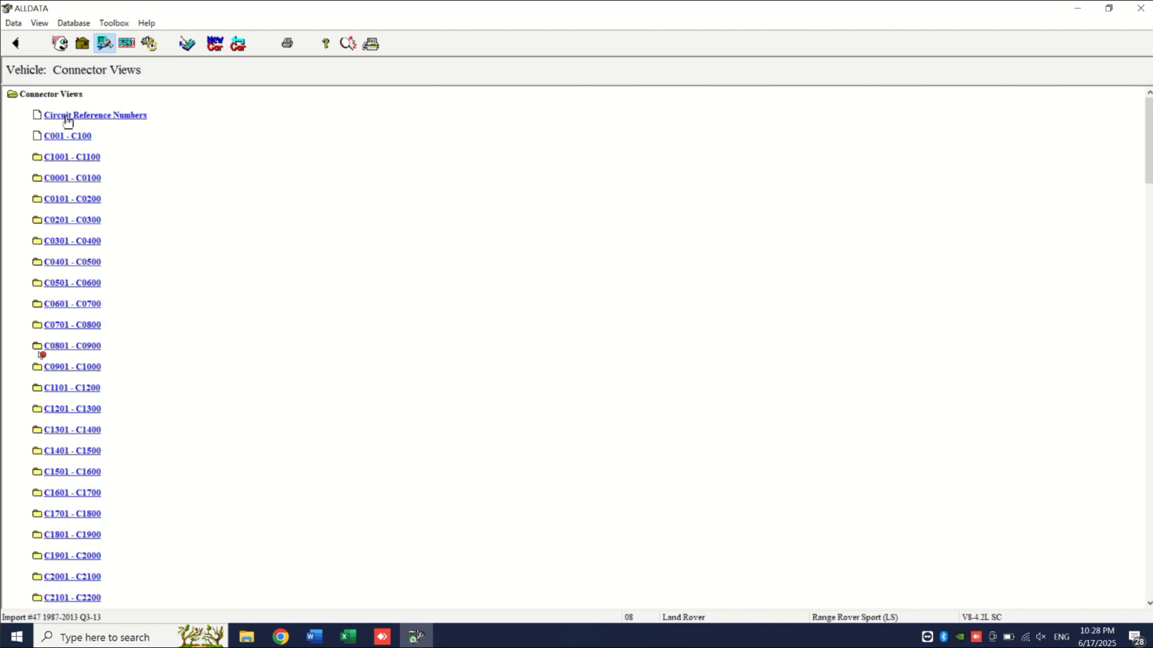
pyautogui.click(78, 157)
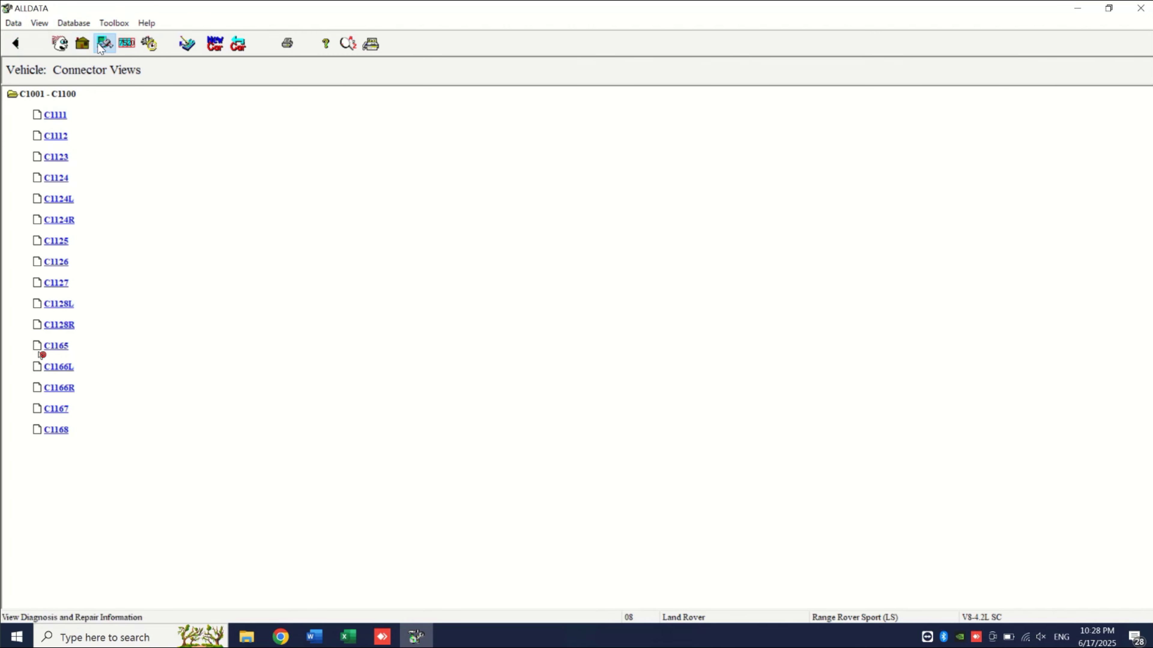
pyautogui.click(80, 45)
pyautogui.click(117, 108)
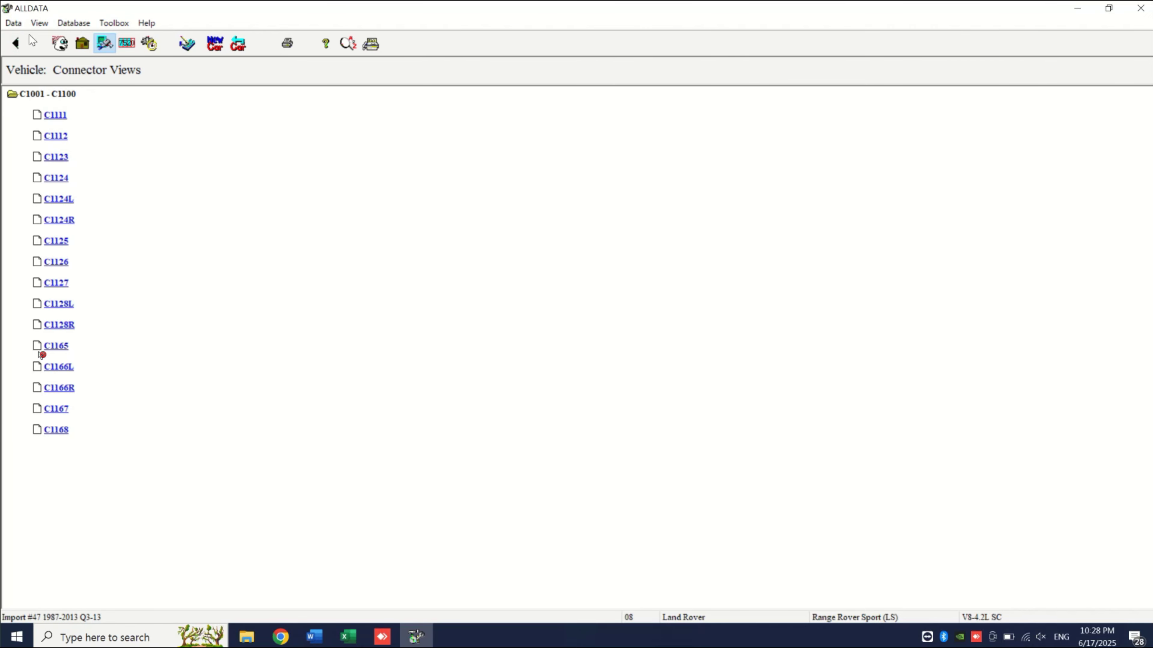
pyautogui.click(17, 43)
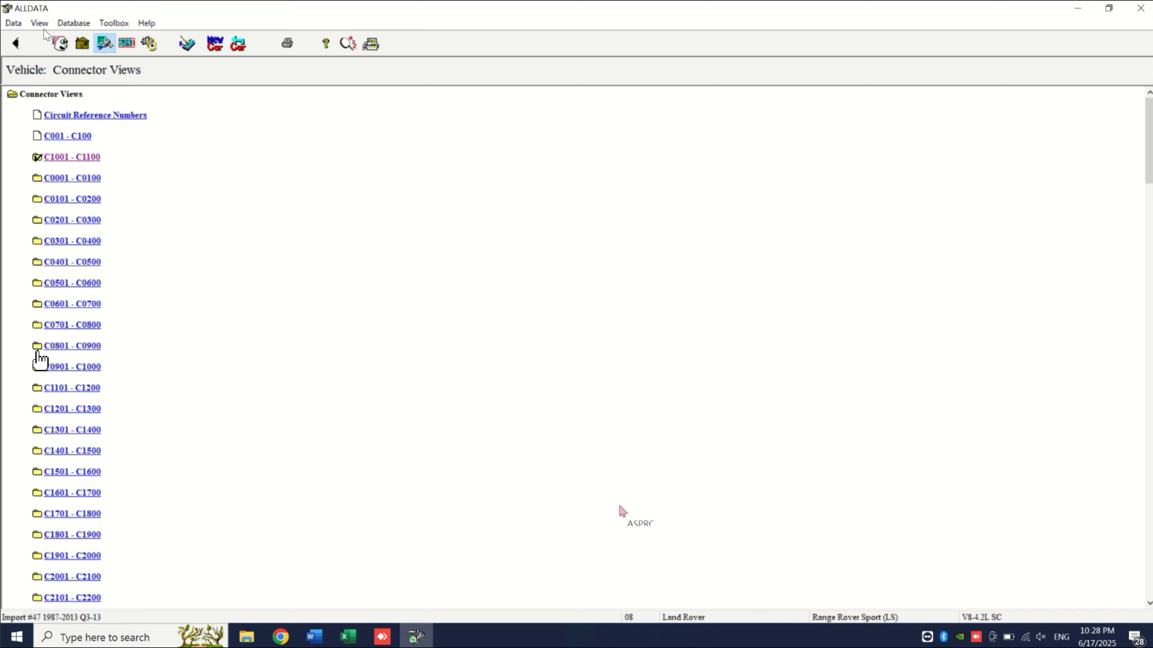
pyautogui.click(72, 241)
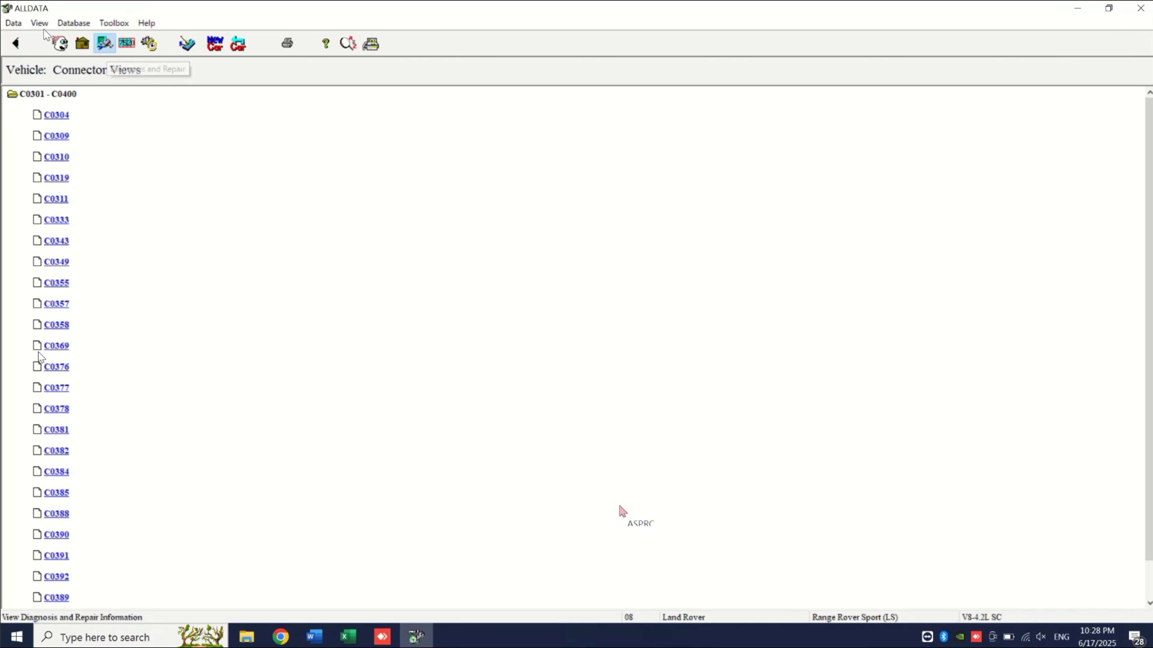
# - Check the main menu, go back to the vehicle's Diagrams categories and open the Electrical Diagrams list
pyautogui.click(82, 44)
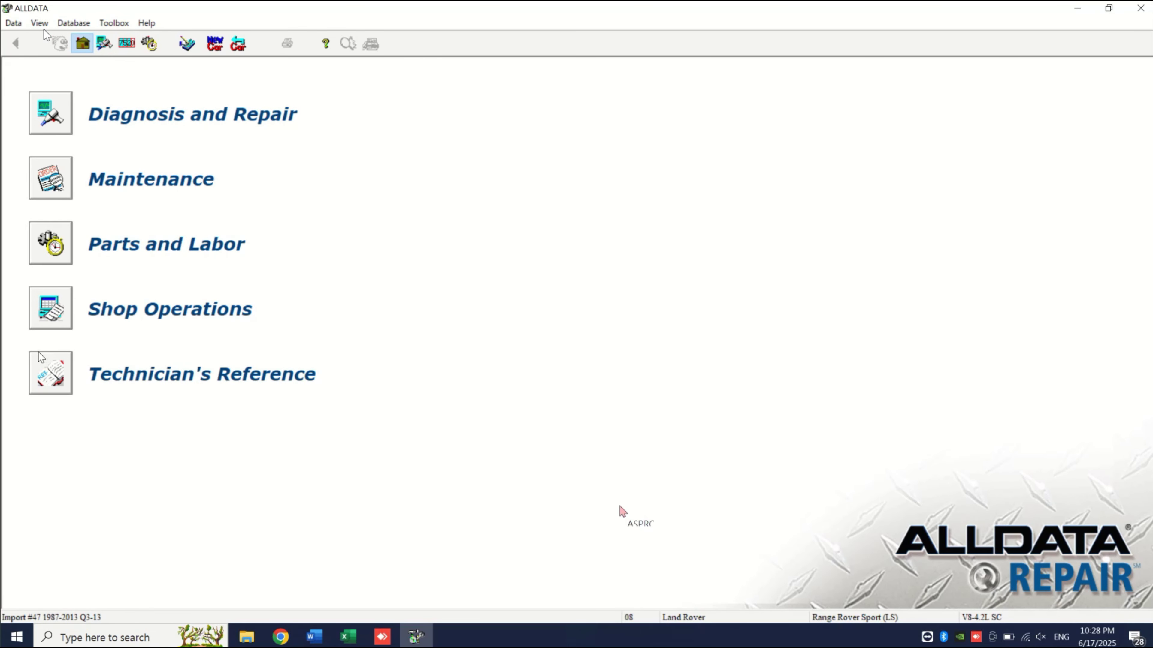
pyautogui.click(39, 359)
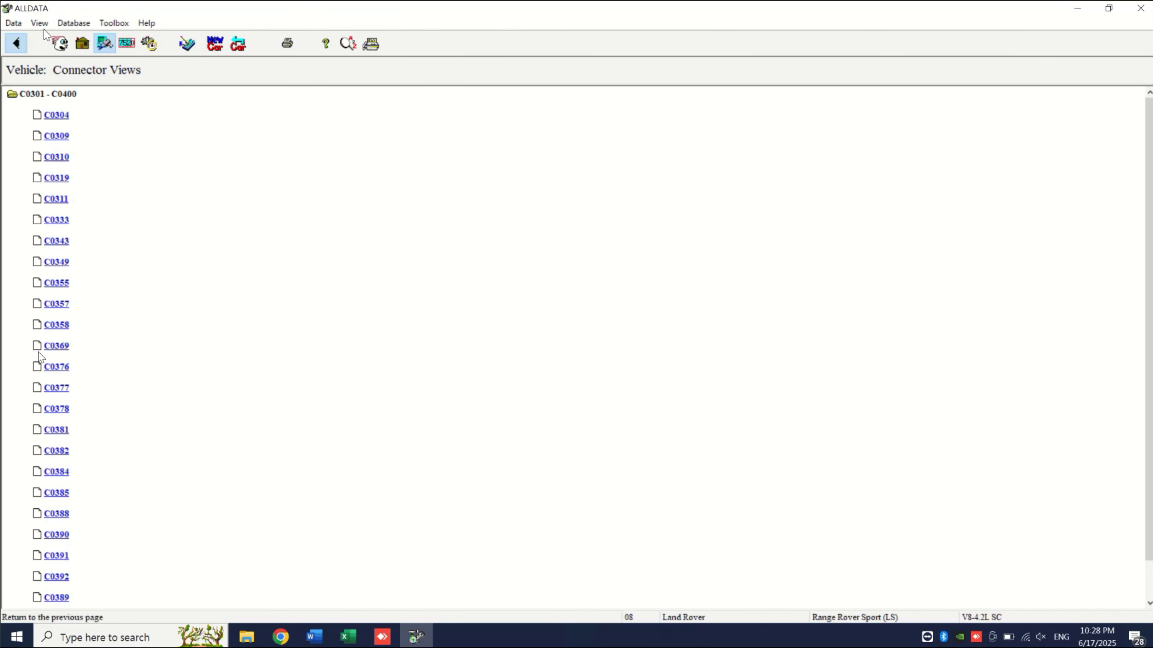
pyautogui.click(16, 43)
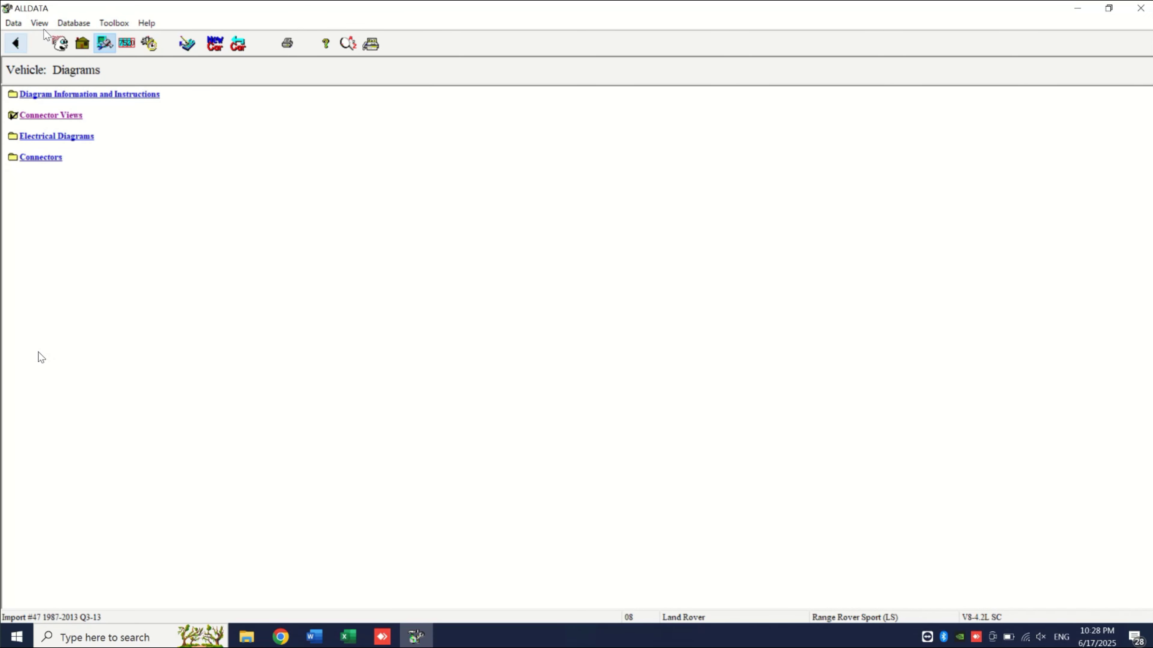
pyautogui.click(57, 137)
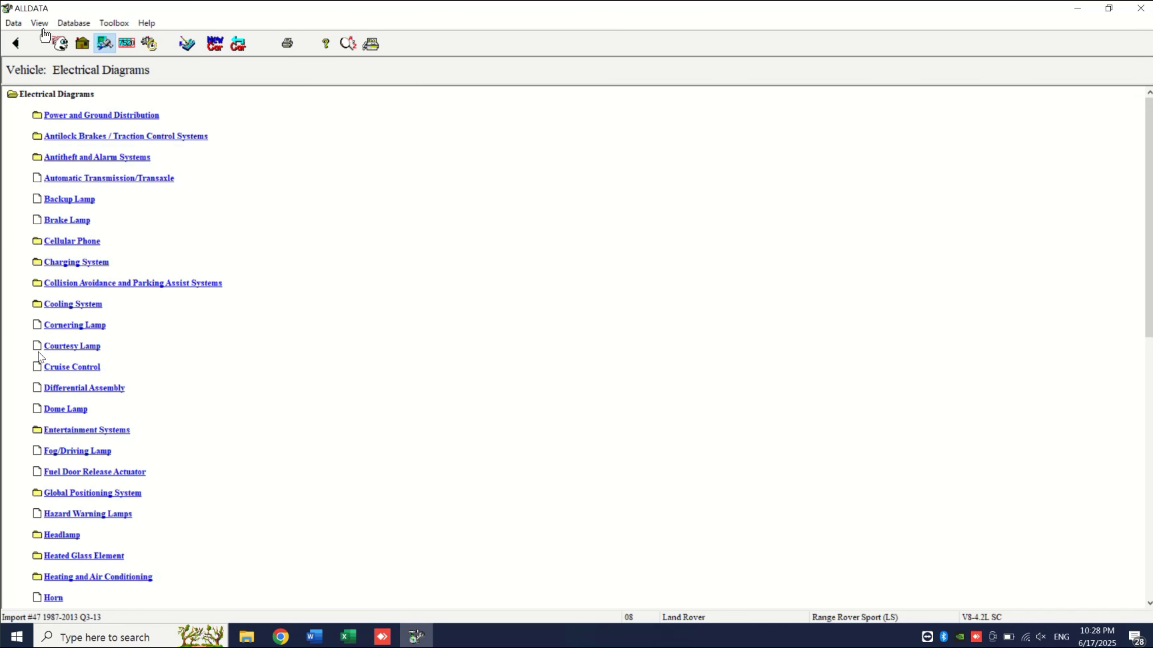
# - Return to the main menu and change the vehicle to a 2012 Audi Q7 Quattro (4LB) with the V6-3.0L SC (CJWB) engine
pyautogui.click(83, 43)
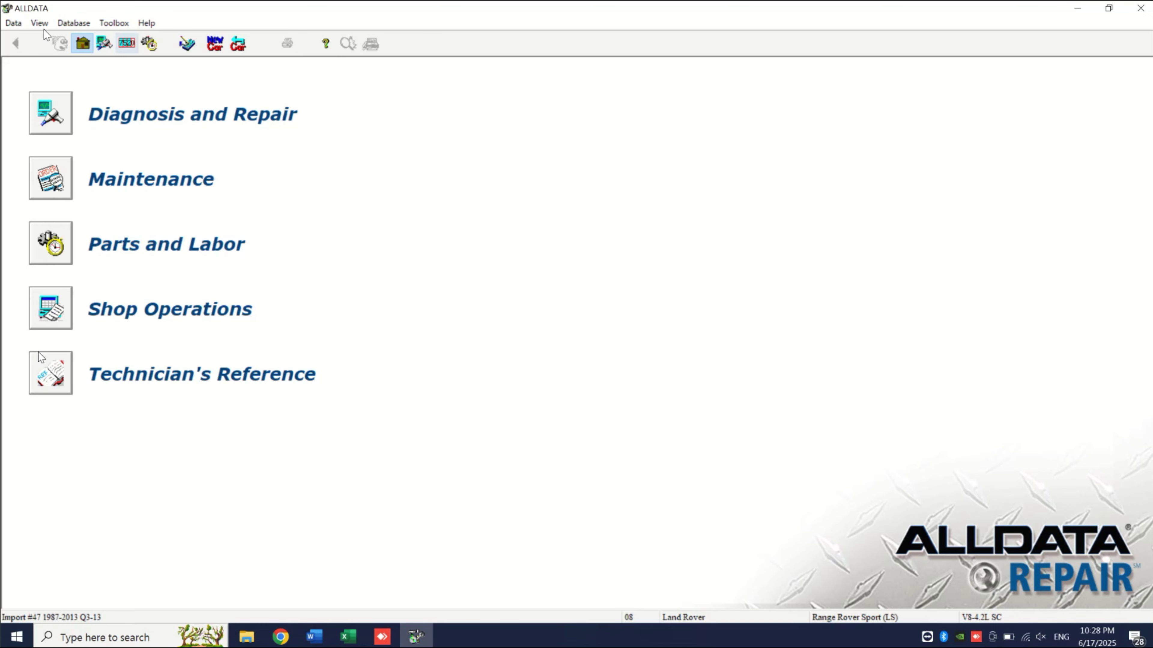
pyautogui.click(215, 43)
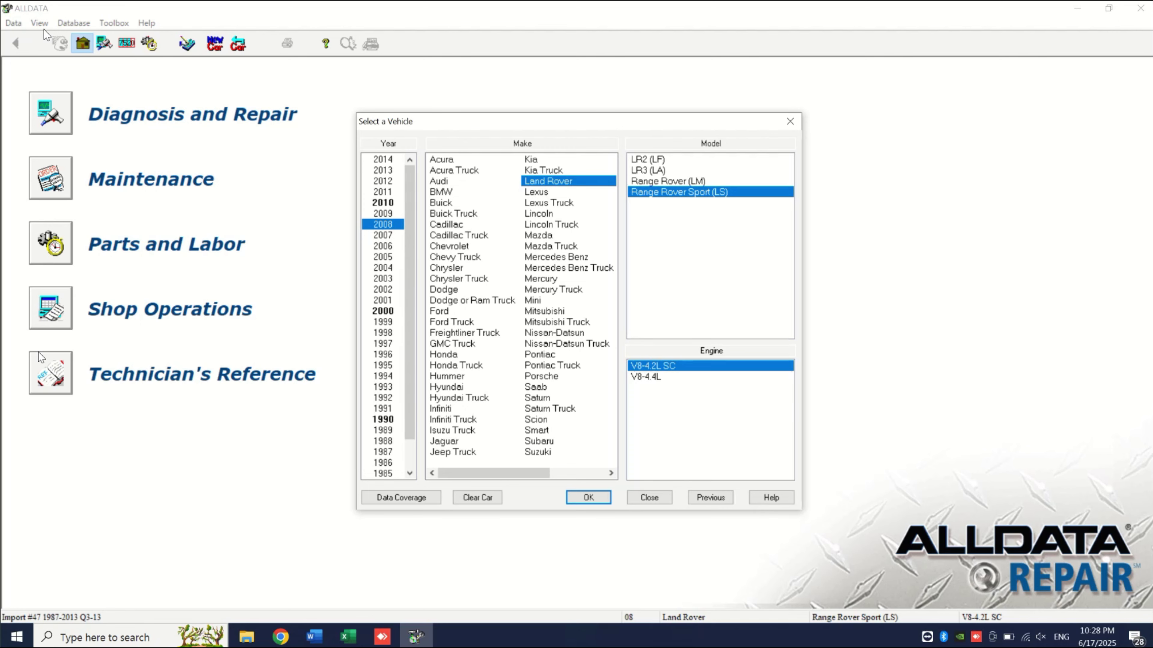
pyautogui.click(383, 181)
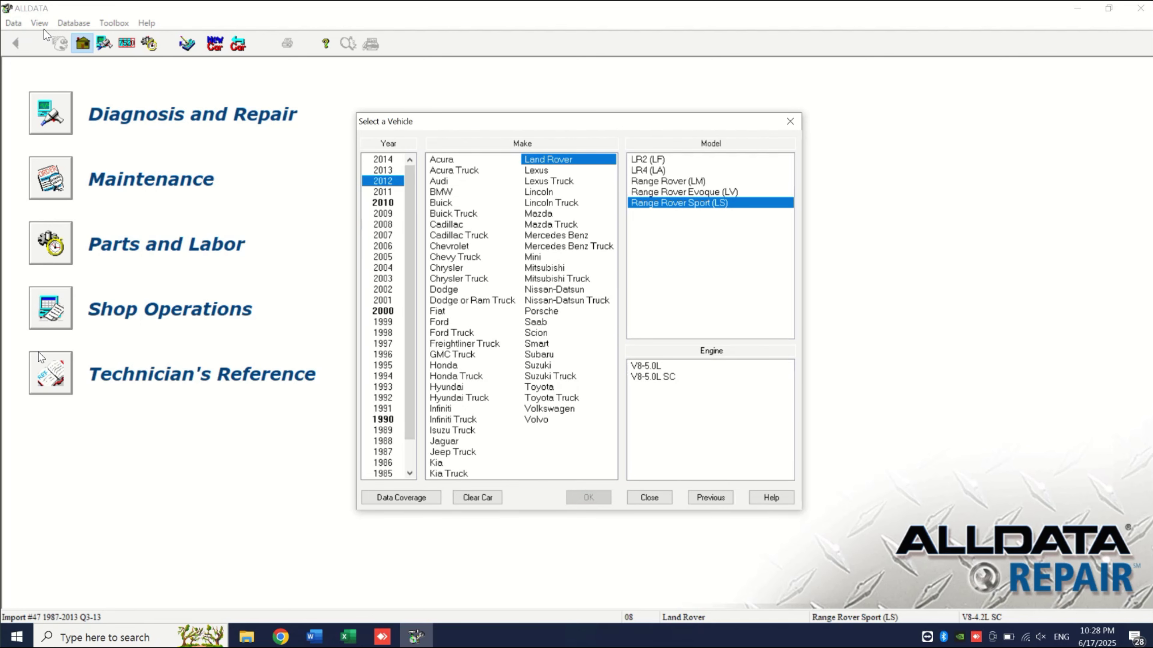
pyautogui.click(443, 181)
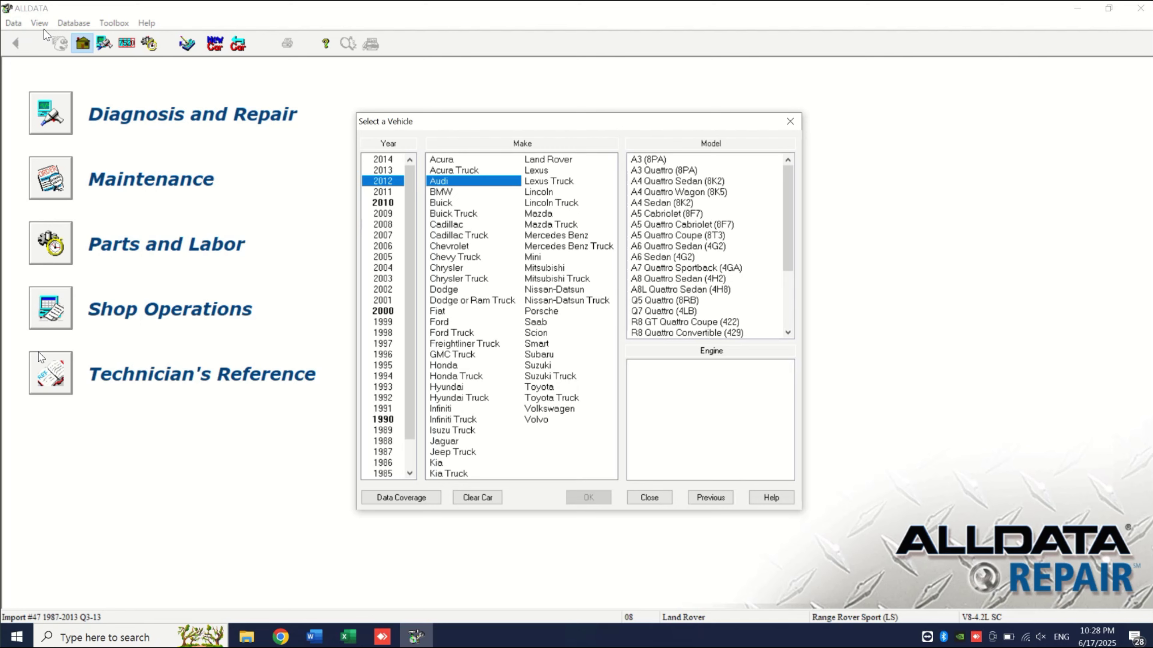
pyautogui.click(664, 311)
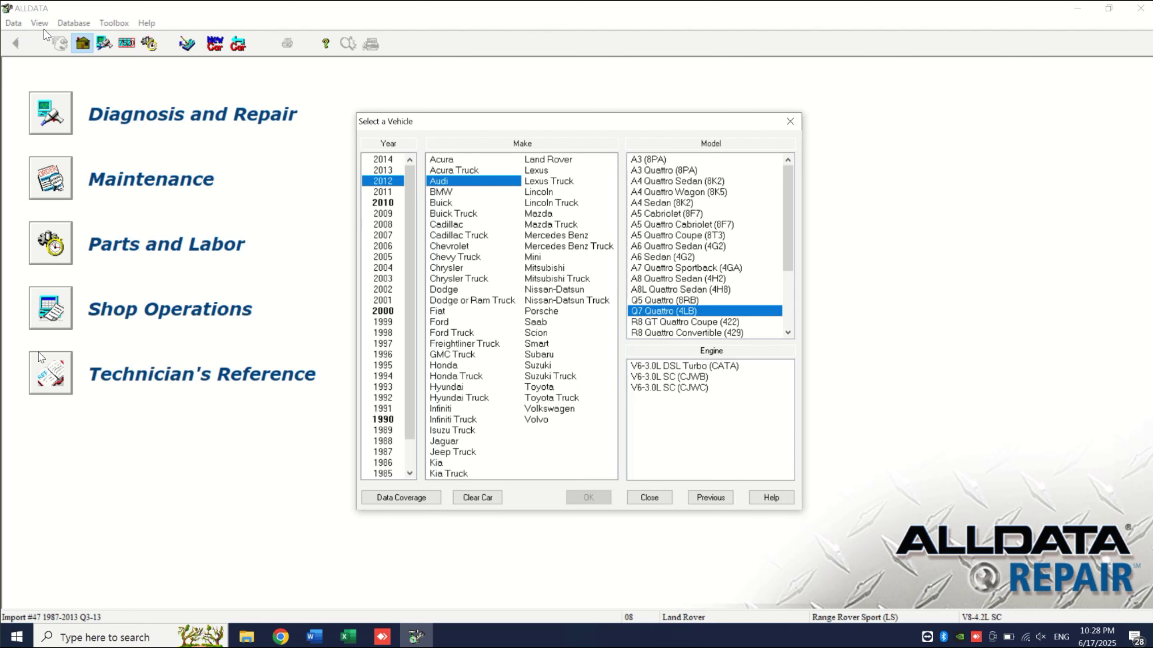
pyautogui.click(669, 377)
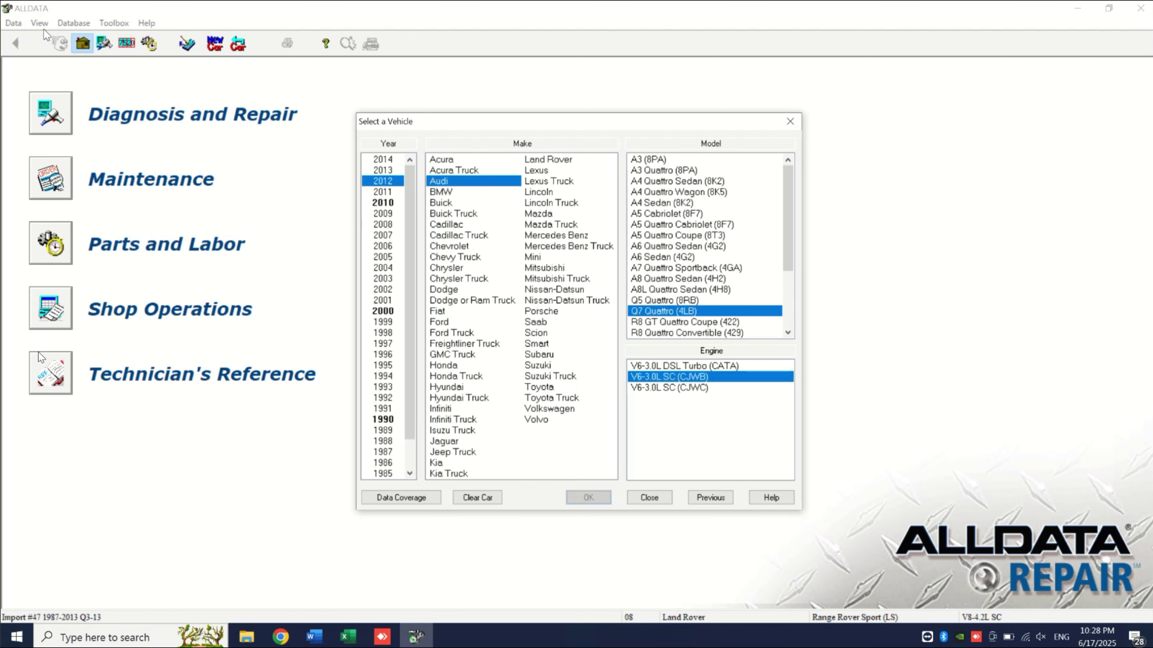
pyautogui.click(588, 498)
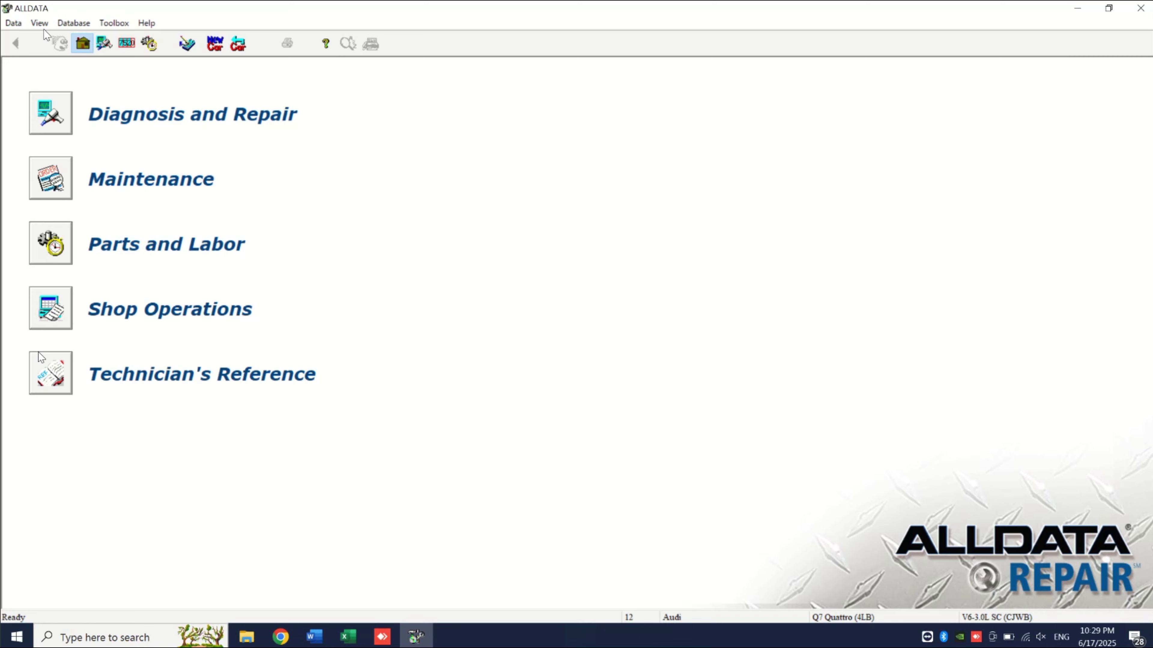
# - View the Body Emblem entry in the vehicle's Mechanical Specifications and close ALLDATA Repair
pyautogui.click(40, 359)
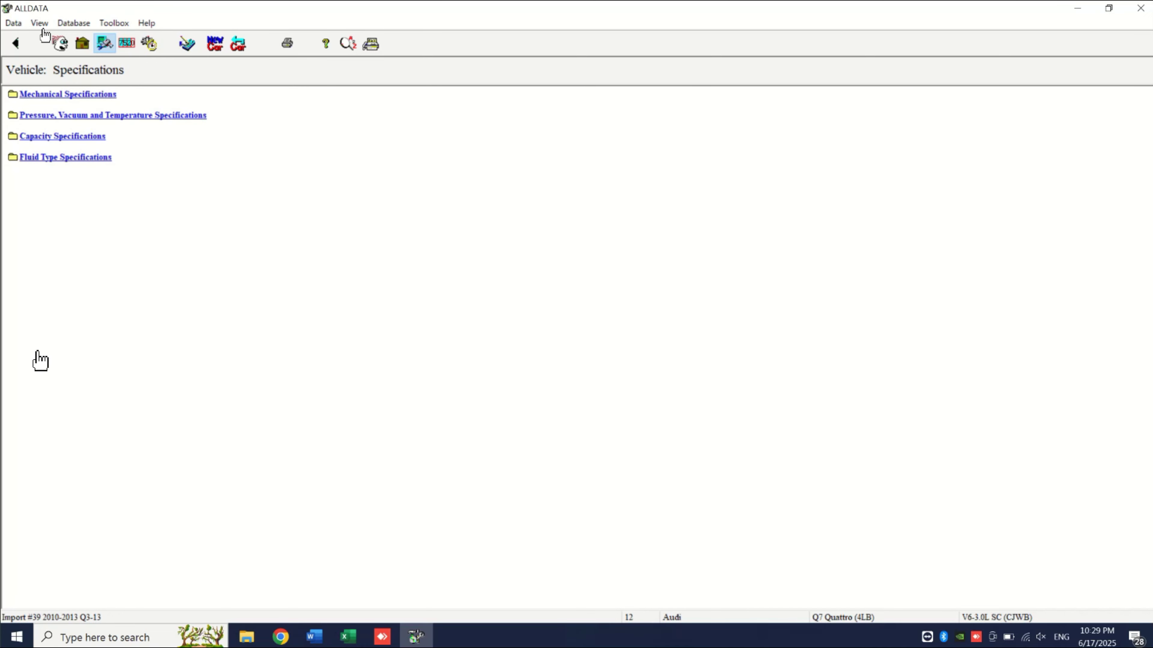
pyautogui.click(43, 94)
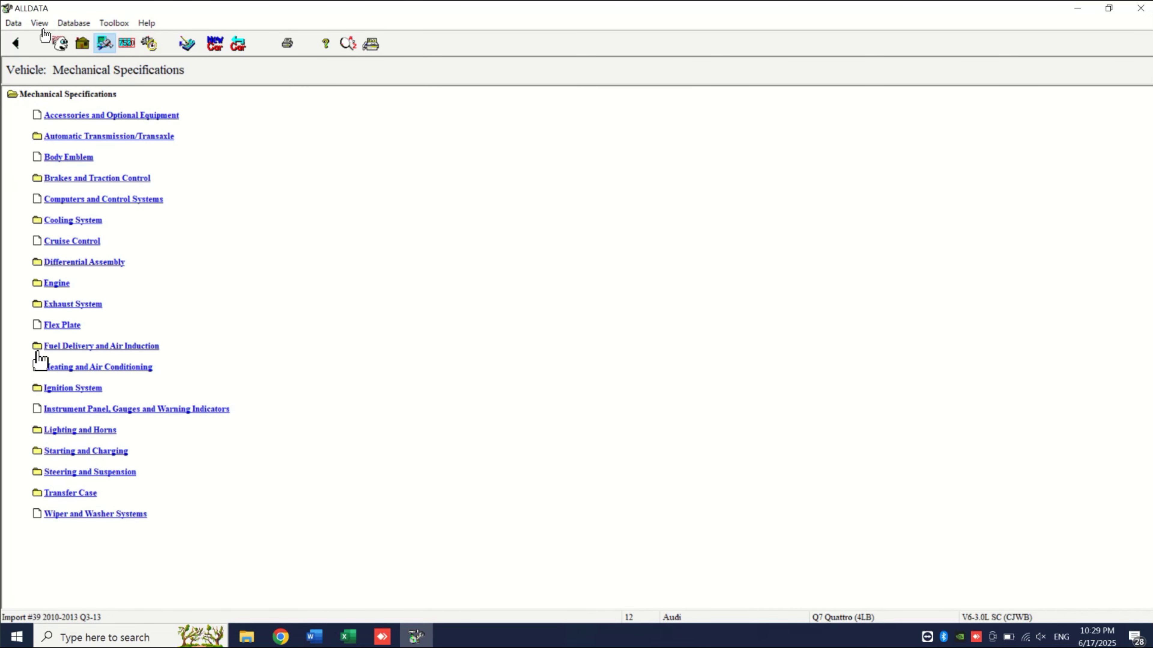
pyautogui.click(47, 157)
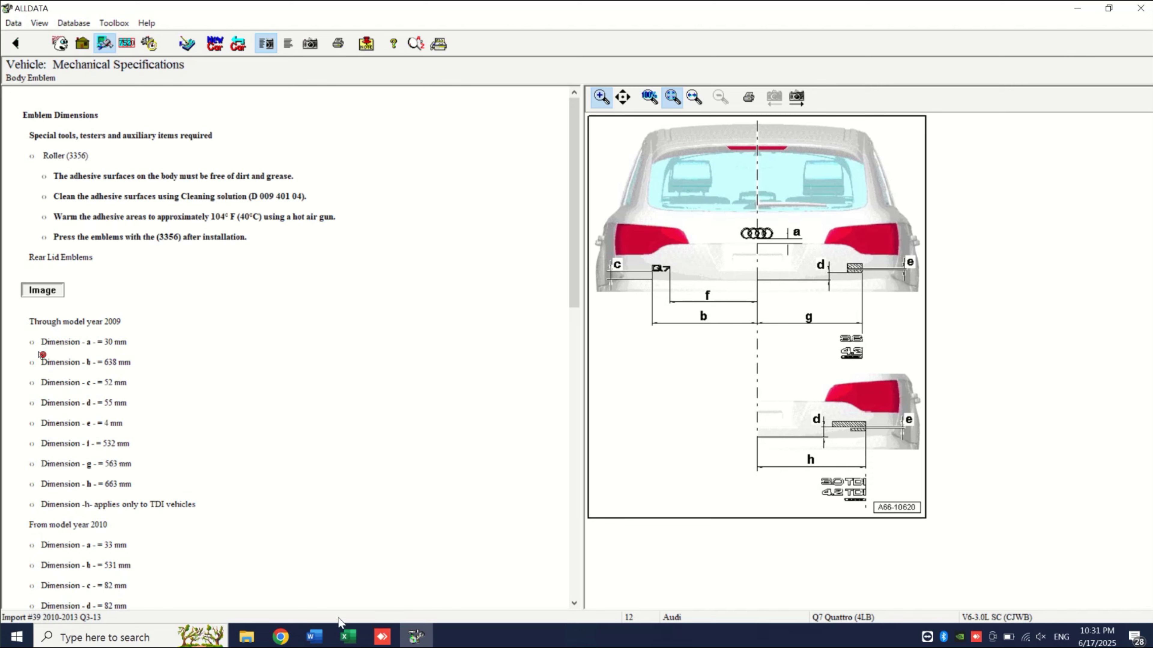
pyautogui.moveTo(382, 637)
pyautogui.click(1140, 8)
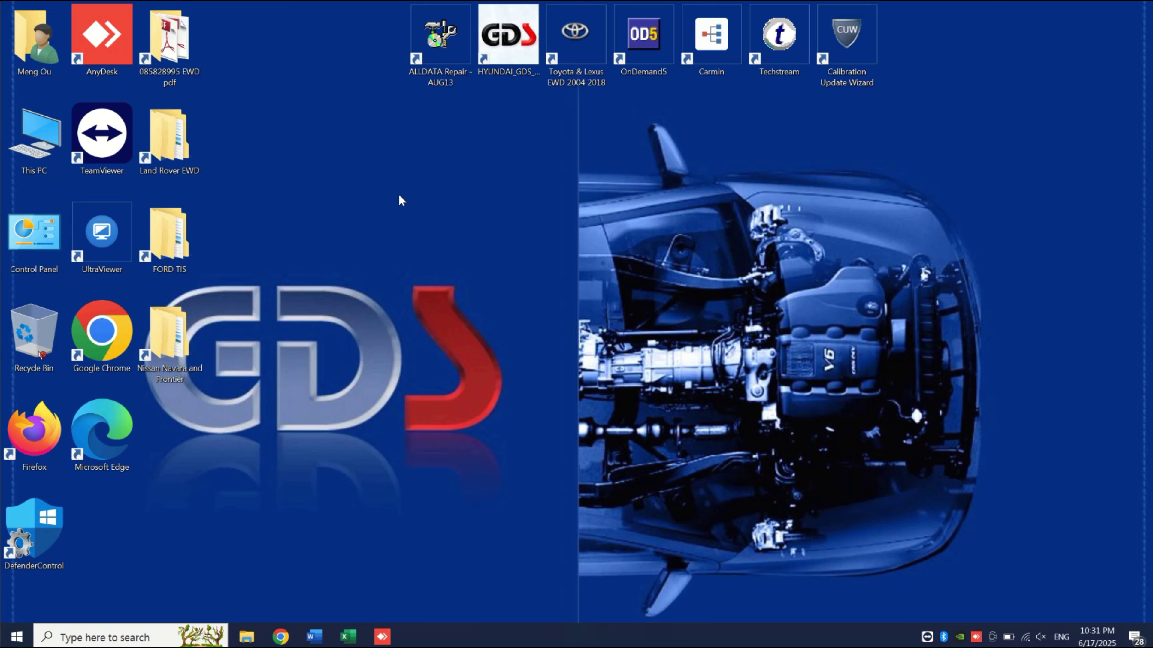